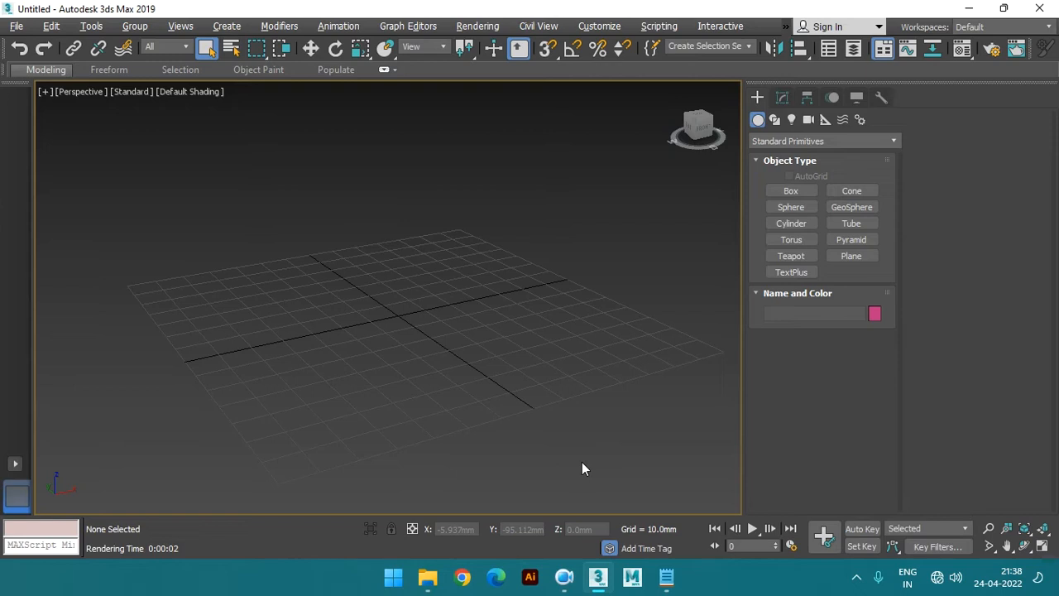
- Set the render target to Production Rendering Mode and assign the Scanline Renderer in the render setup
{"action": "middle_click_drag", "start_coordinate": [383, 243], "coordinate": [368, 296], "text": "alt"}
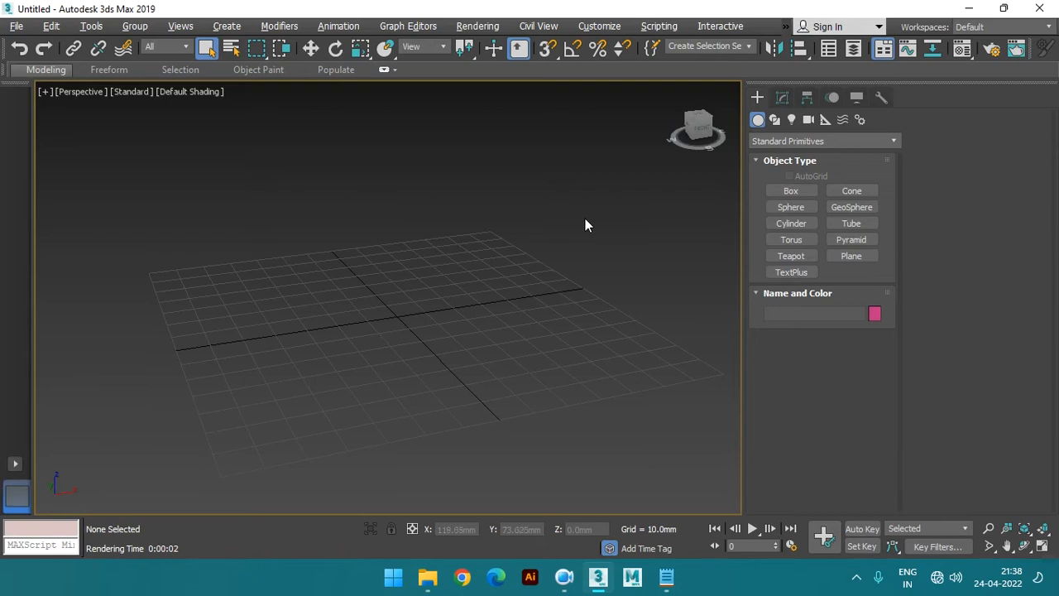
{"action": "key", "text": "F10"}
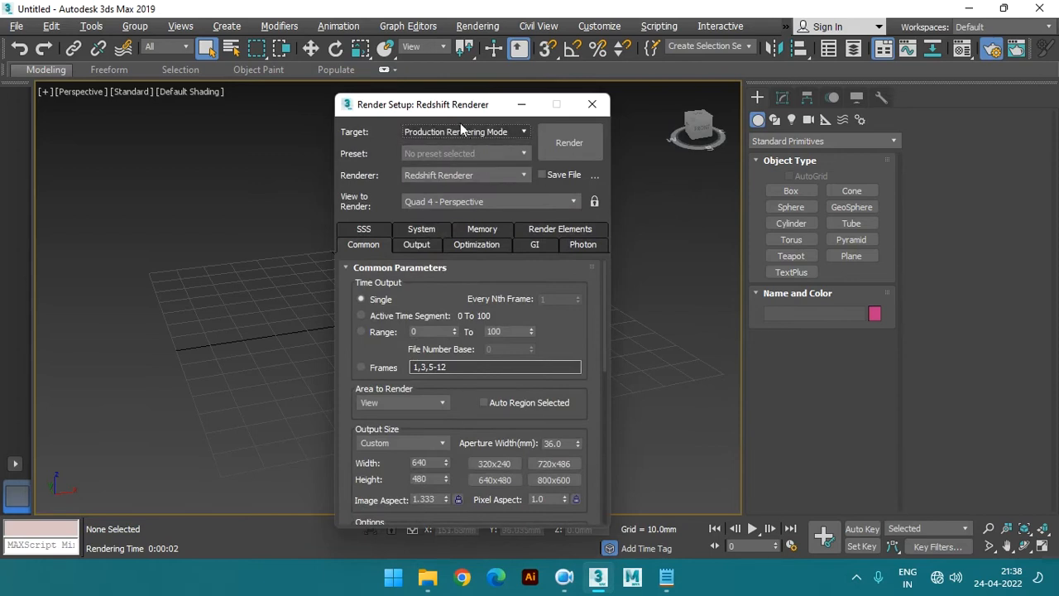
{"action": "left_click_drag", "start_coordinate": [436, 110], "coordinate": [436, 82]}
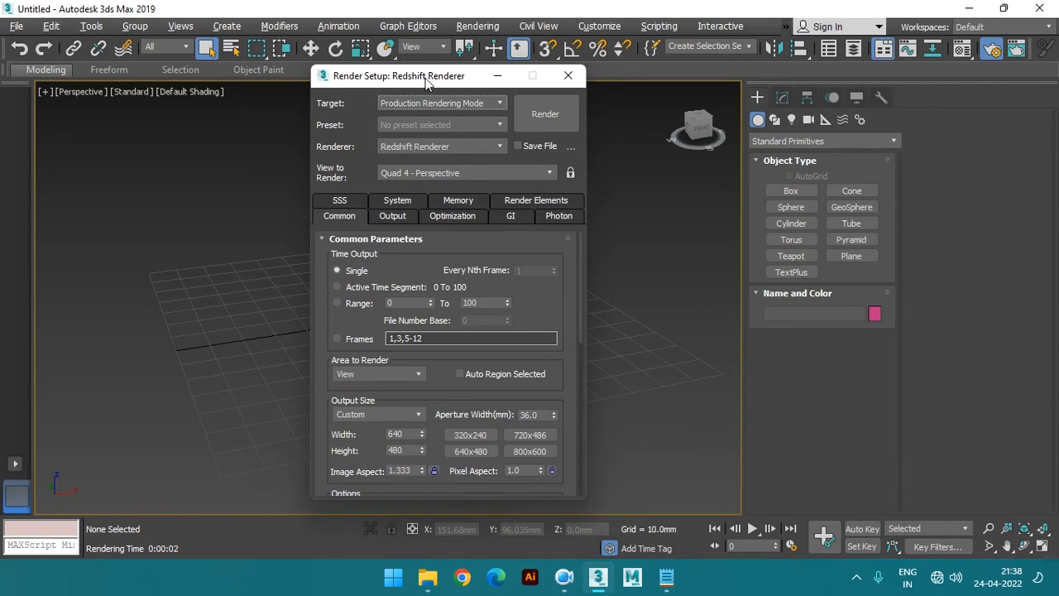
{"action": "left_click", "coordinate": [445, 105]}
{"action": "left_click", "coordinate": [447, 104]}
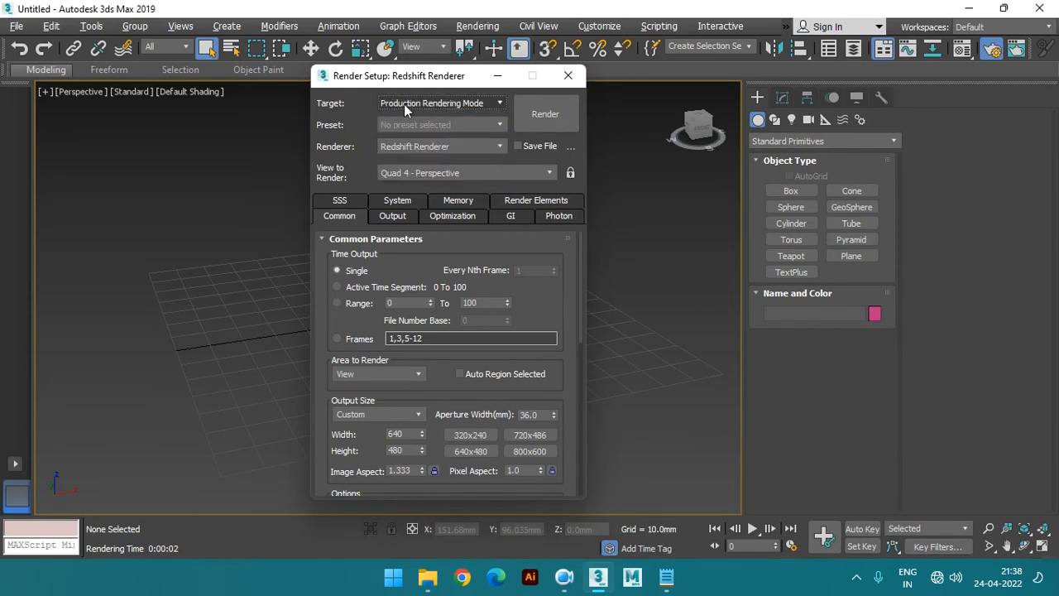
{"action": "left_click", "coordinate": [466, 106]}
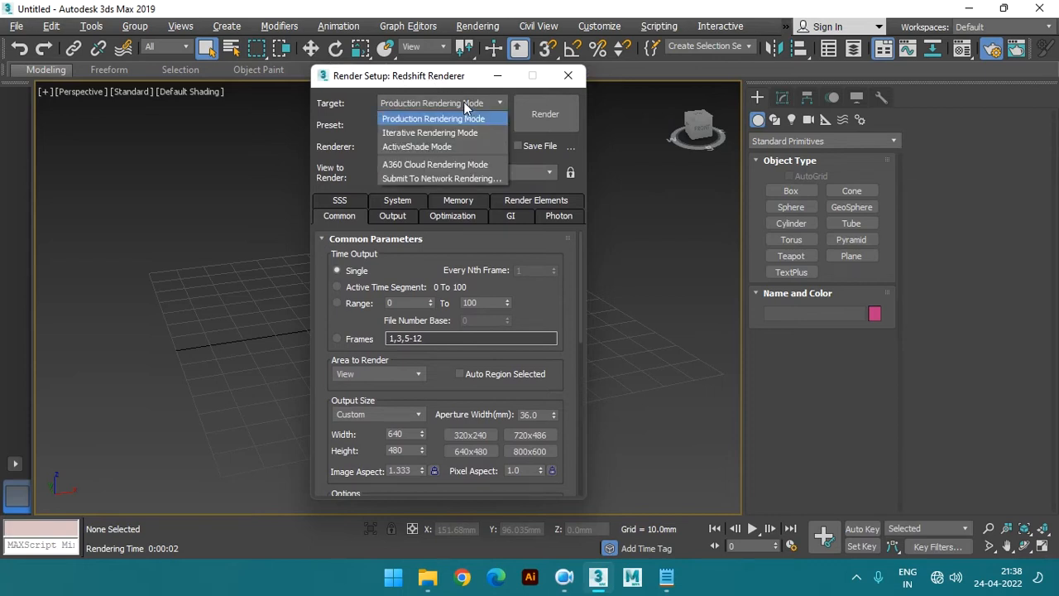
{"action": "left_click", "coordinate": [410, 120]}
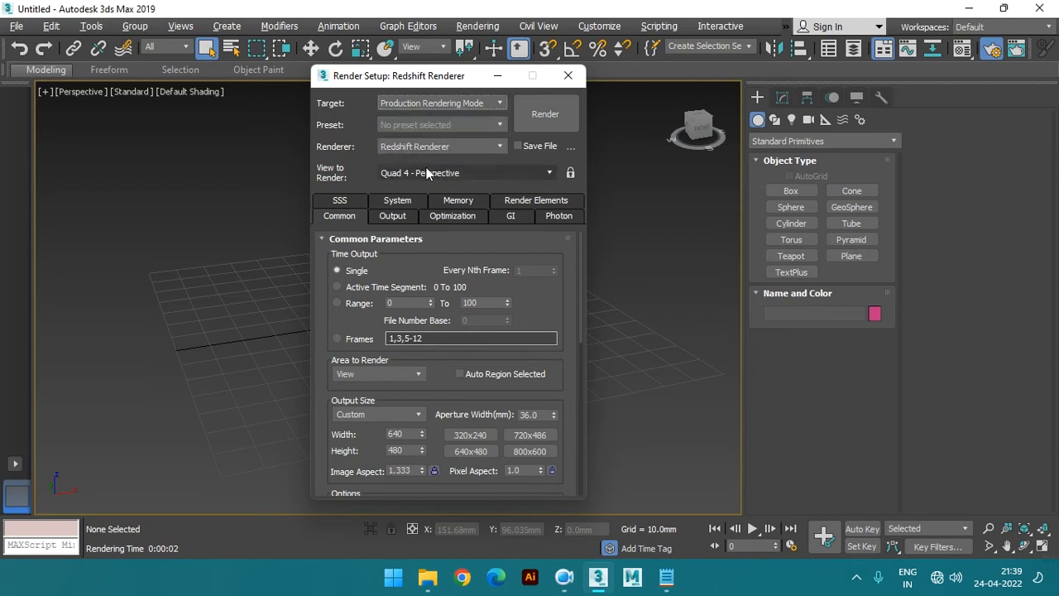
{"action": "left_click", "coordinate": [421, 151]}
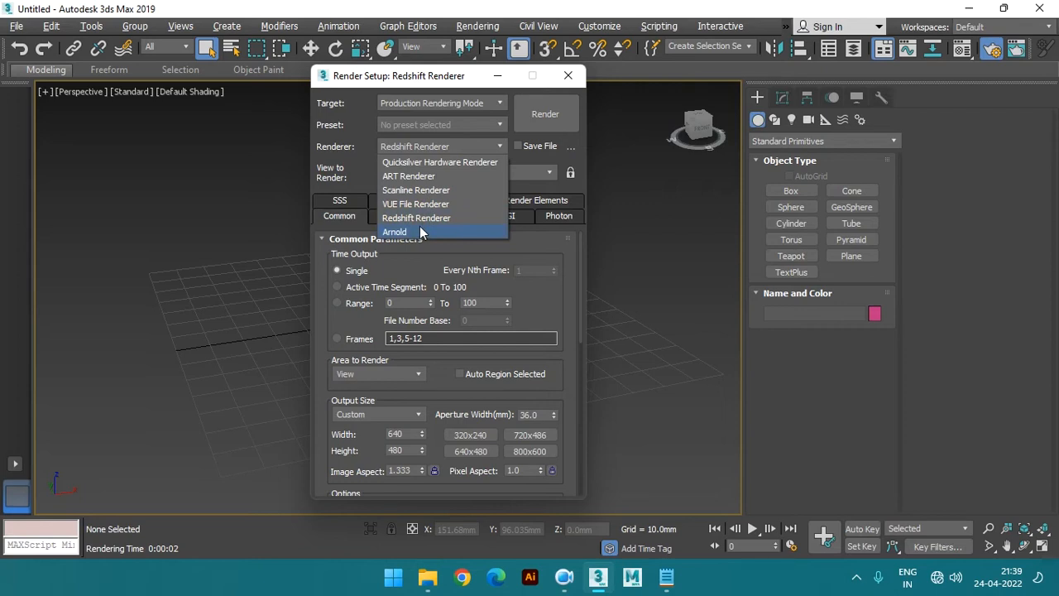
{"action": "left_click", "coordinate": [425, 191]}
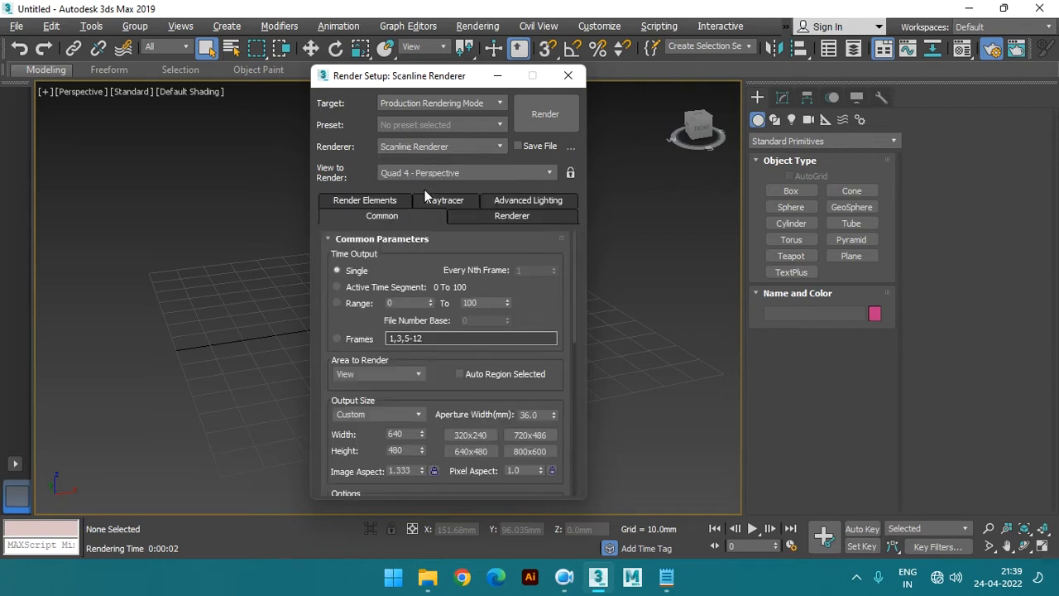
{"action": "left_click", "coordinate": [498, 75]}
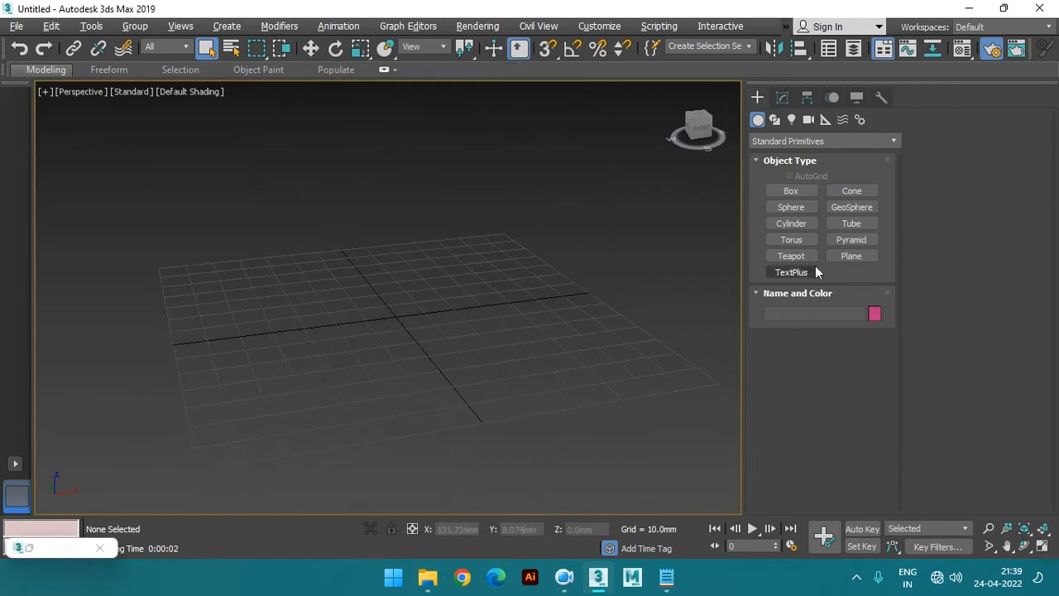
- Create a large ground plane that extends beyond the home grid in the perspective view
{"action": "left_click", "coordinate": [850, 258]}
{"action": "left_click_drag", "start_coordinate": [130, 265], "coordinate": [731, 346]}
{"action": "key", "text": "w"}
{"action": "scroll", "coordinate": [361, 307], "scroll_direction": "up", "scroll_amount": 2}
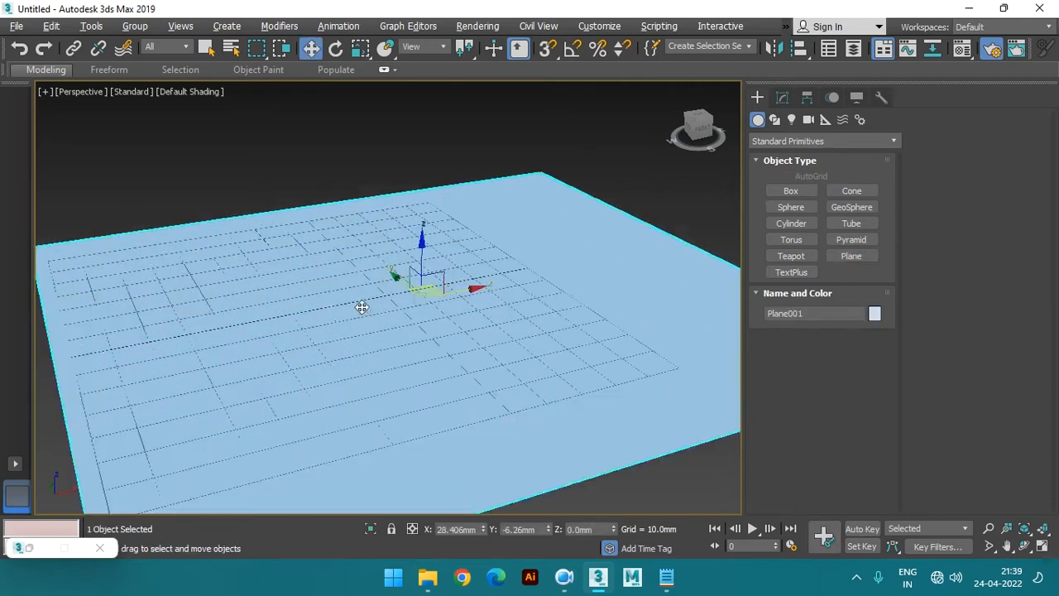
{"action": "scroll", "coordinate": [397, 319], "scroll_direction": "down", "scroll_amount": 2}
{"action": "middle_click_drag", "start_coordinate": [400, 319], "coordinate": [398, 319], "text": "alt"}
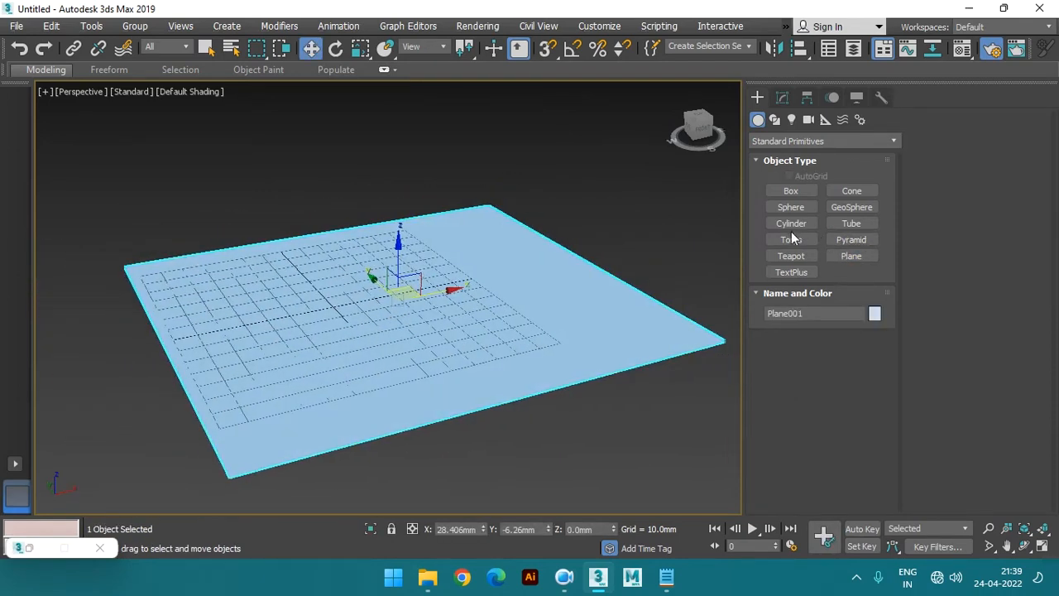
- Create a teapot near the middle of the ground plane and a torus beside its spout
{"action": "left_click", "coordinate": [790, 256]}
{"action": "left_click_drag", "start_coordinate": [340, 309], "coordinate": [357, 325]}
{"action": "left_click", "coordinate": [791, 239]}
{"action": "mouse_move", "coordinate": [456, 284]}
{"action": "left_mouse_down"}
{"action": "mouse_move", "coordinate": [482, 300]}
{"action": "mouse_move", "coordinate": [453, 290]}
{"action": "mouse_move", "coordinate": [451, 303]}
{"action": "left_mouse_up"}
{"action": "left_click", "coordinate": [460, 277]}
{"action": "right_click", "coordinate": [460, 263]}
{"action": "middle_click_drag", "start_coordinate": [461, 271], "coordinate": [480, 284], "text": "alt"}
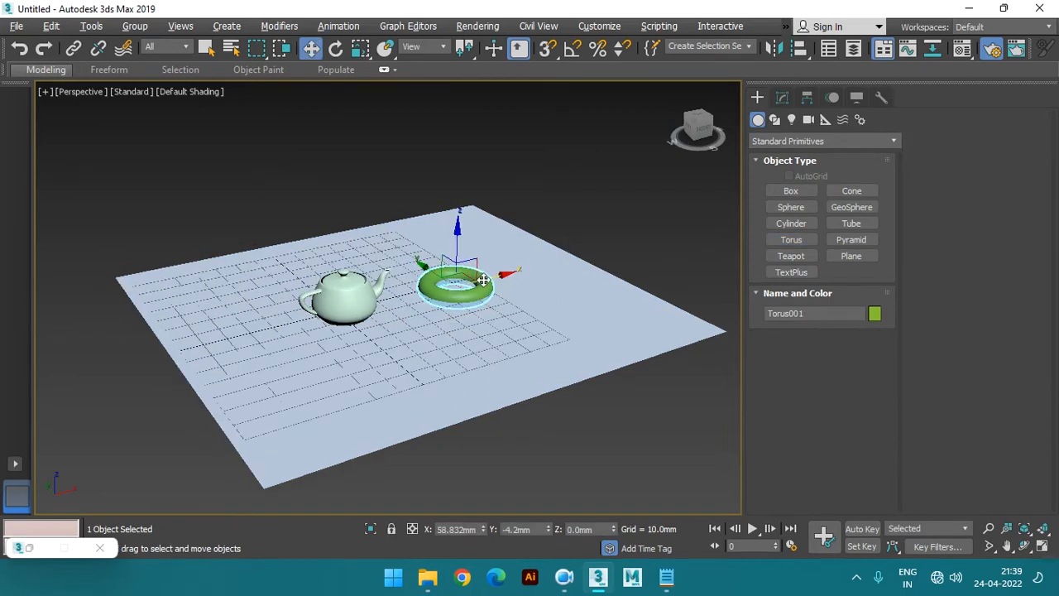
- Create a sphere in front of the teapot and torus and raise it to a height of about 8 mm
{"action": "left_click", "coordinate": [793, 209]}
{"action": "left_click_drag", "start_coordinate": [405, 327], "coordinate": [411, 341]}
{"action": "right_click", "coordinate": [411, 340]}
{"action": "scroll", "coordinate": [412, 329], "scroll_direction": "down", "scroll_amount": 3}
{"action": "middle_click_drag", "start_coordinate": [413, 322], "coordinate": [413, 312], "text": "alt"}
{"action": "scroll", "coordinate": [412, 313], "scroll_direction": "up", "scroll_amount": 3}
{"action": "left_click_drag", "start_coordinate": [408, 296], "coordinate": [409, 271]}
{"action": "scroll", "coordinate": [412, 281], "scroll_direction": "down", "scroll_amount": 3}
{"action": "middle_click_drag", "start_coordinate": [428, 304], "coordinate": [407, 355], "text": "alt"}
{"action": "scroll", "coordinate": [420, 304], "scroll_direction": "up", "scroll_amount": 4}
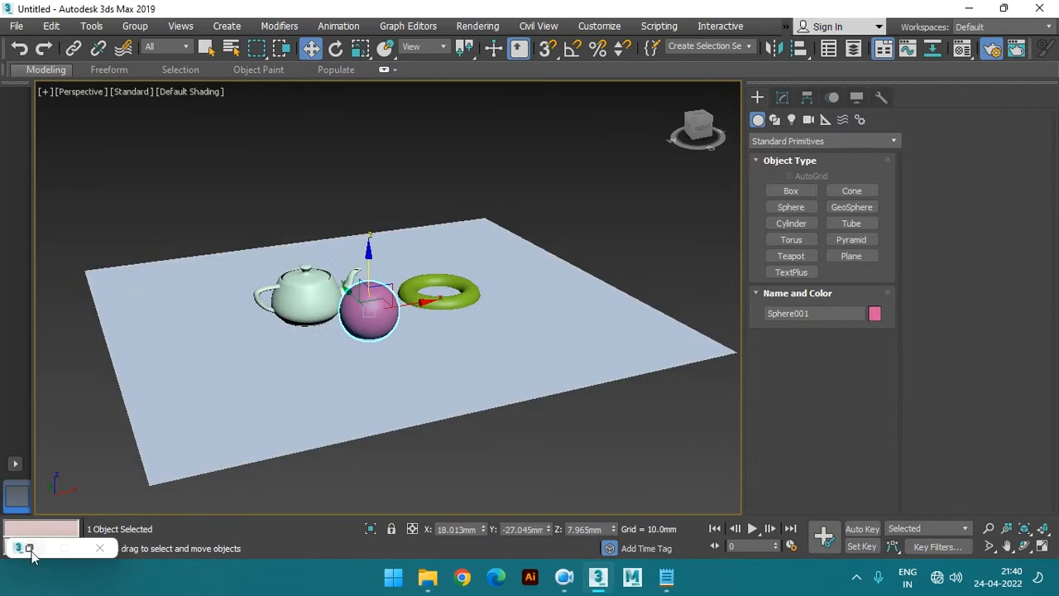
- Render the perspective view of the scene from the render setup with the Scanline Renderer
{"action": "key", "text": "F10"}
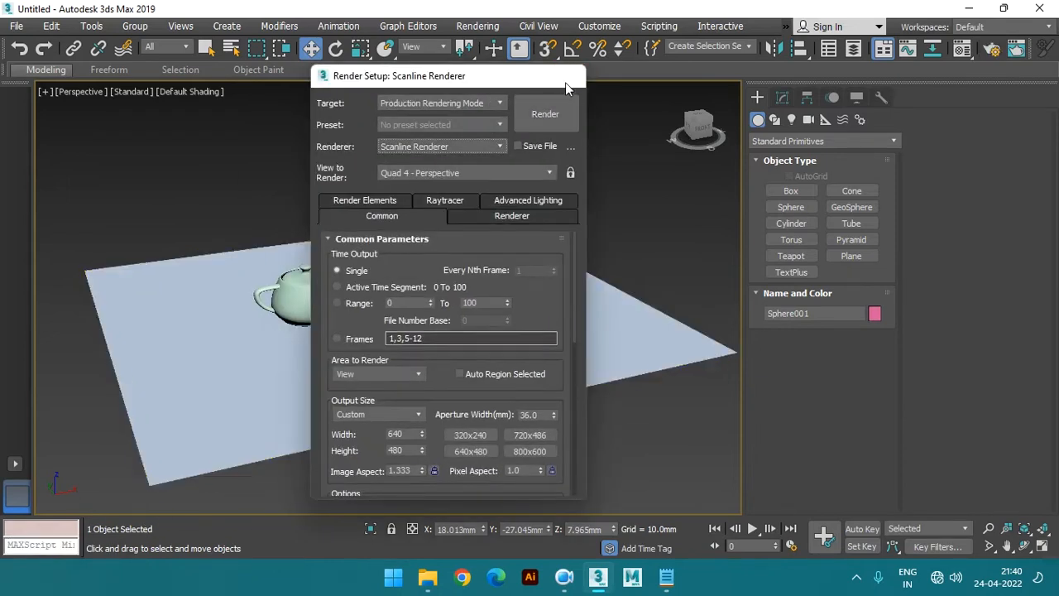
{"action": "left_click", "coordinate": [567, 79]}
{"action": "left_click", "coordinate": [992, 49]}
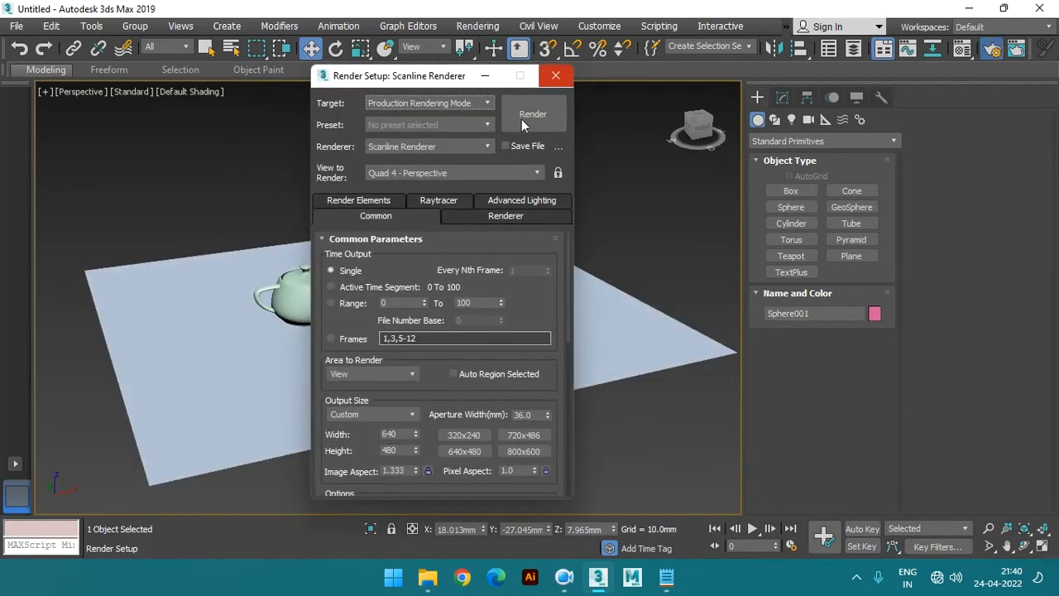
{"action": "left_click", "coordinate": [555, 77]}
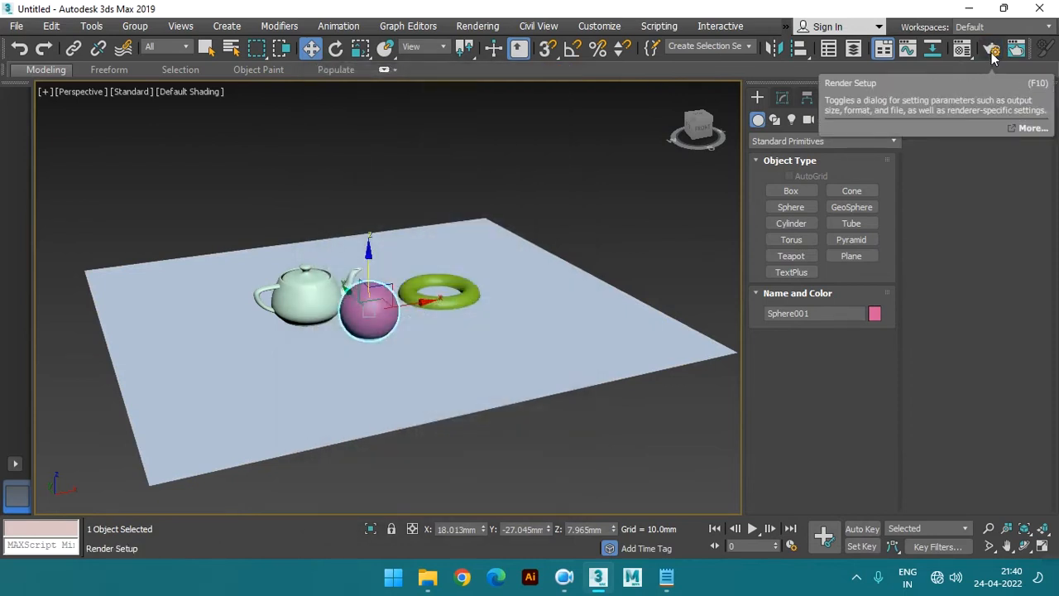
{"action": "left_click", "coordinate": [992, 50]}
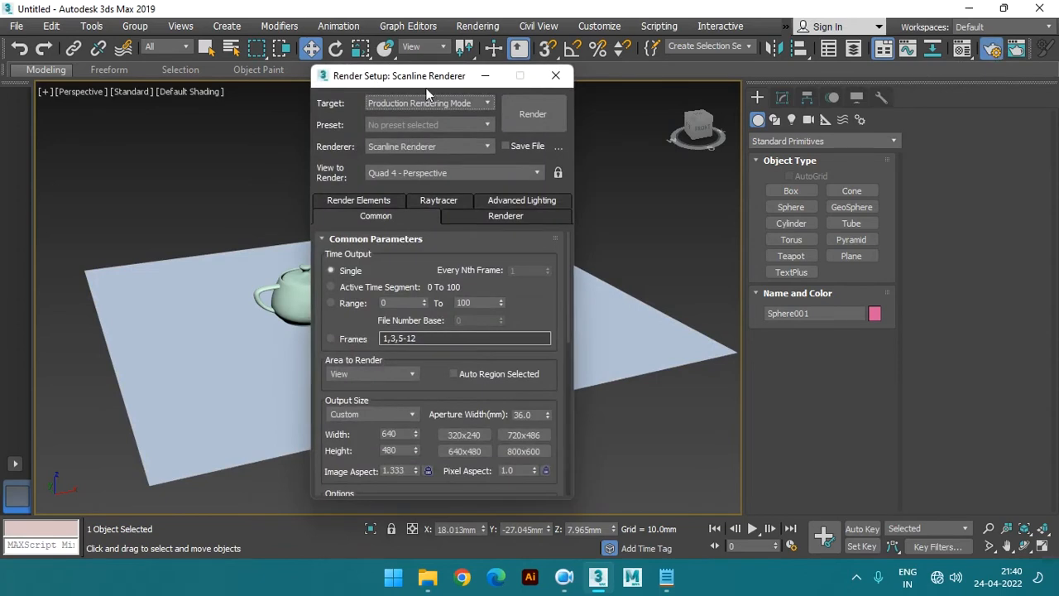
{"action": "left_click_drag", "start_coordinate": [415, 82], "coordinate": [590, 89]}
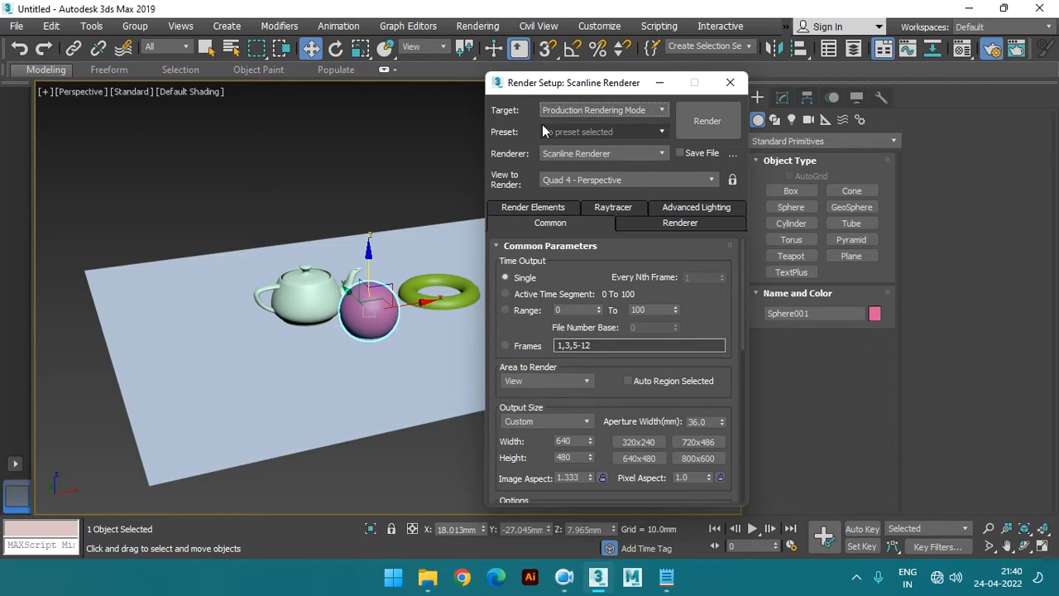
{"action": "left_click", "coordinate": [586, 154]}
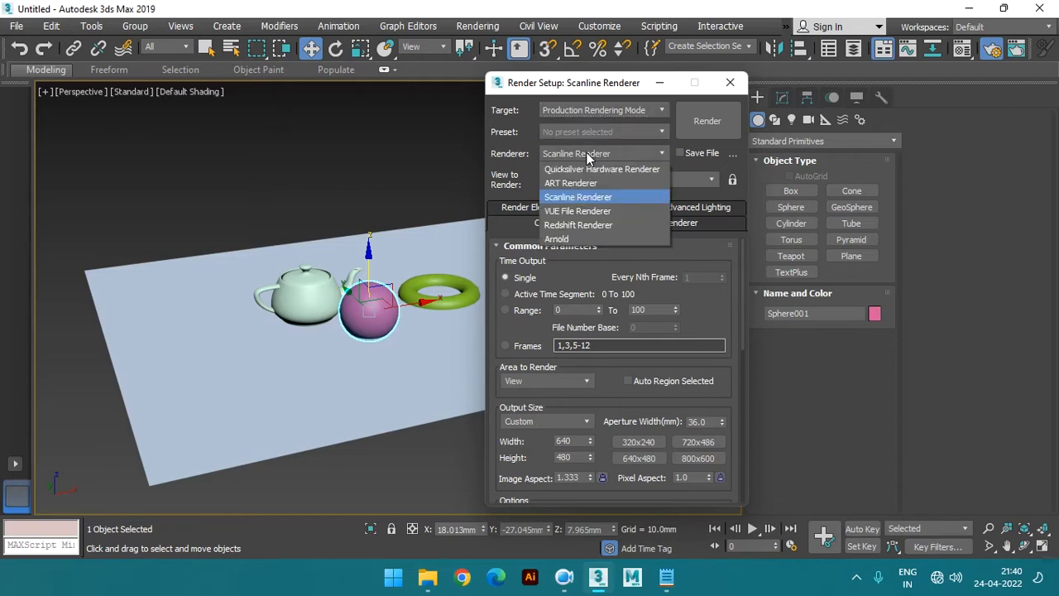
{"action": "left_click", "coordinate": [579, 150]}
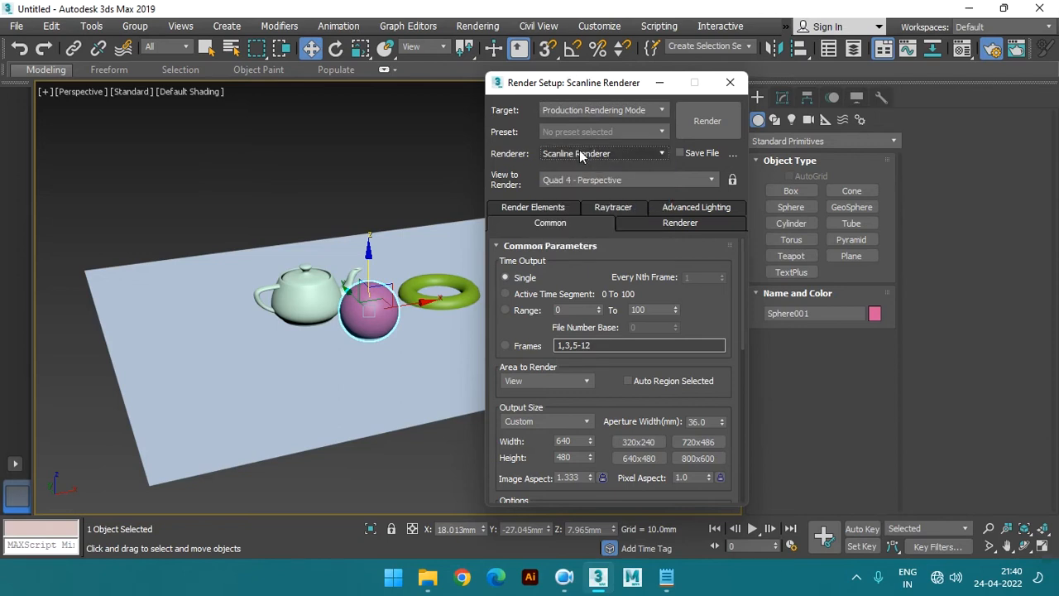
{"action": "left_click", "coordinate": [697, 129]}
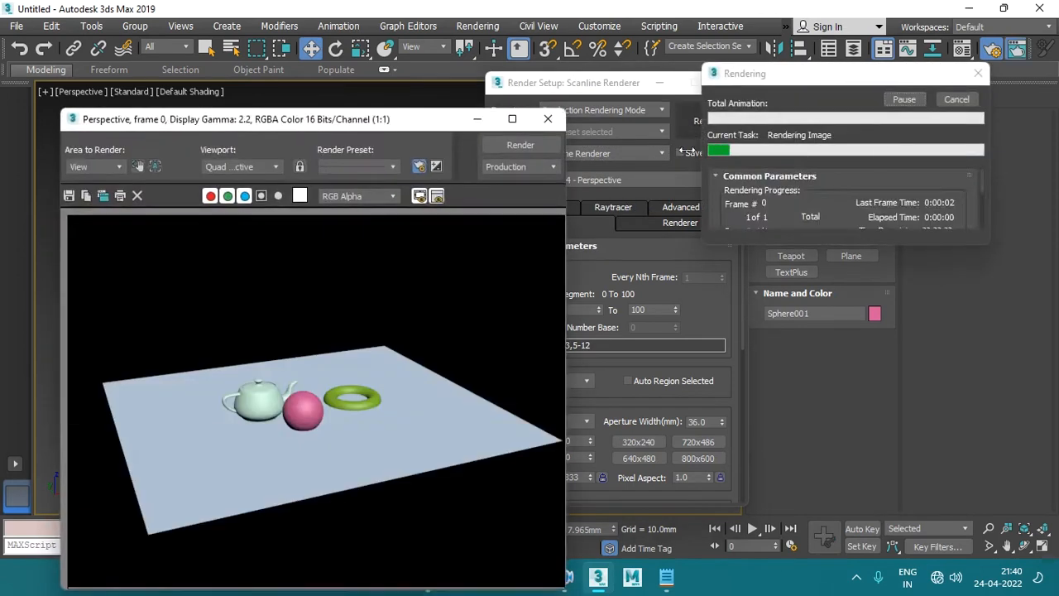
- Examine the edges and shading of the teapot and sphere in the rendered image at close range
{"action": "left_click_drag", "start_coordinate": [336, 123], "coordinate": [507, 80]}
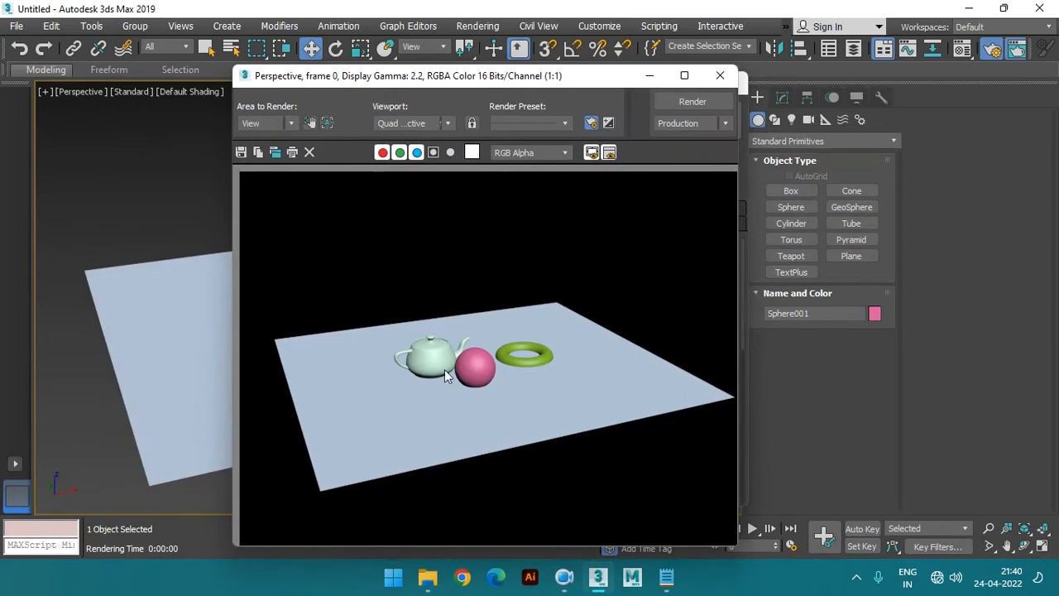
{"action": "scroll", "coordinate": [445, 369], "scroll_direction": "up", "scroll_amount": 6}
{"action": "scroll", "coordinate": [444, 369], "scroll_direction": "down", "scroll_amount": 6}
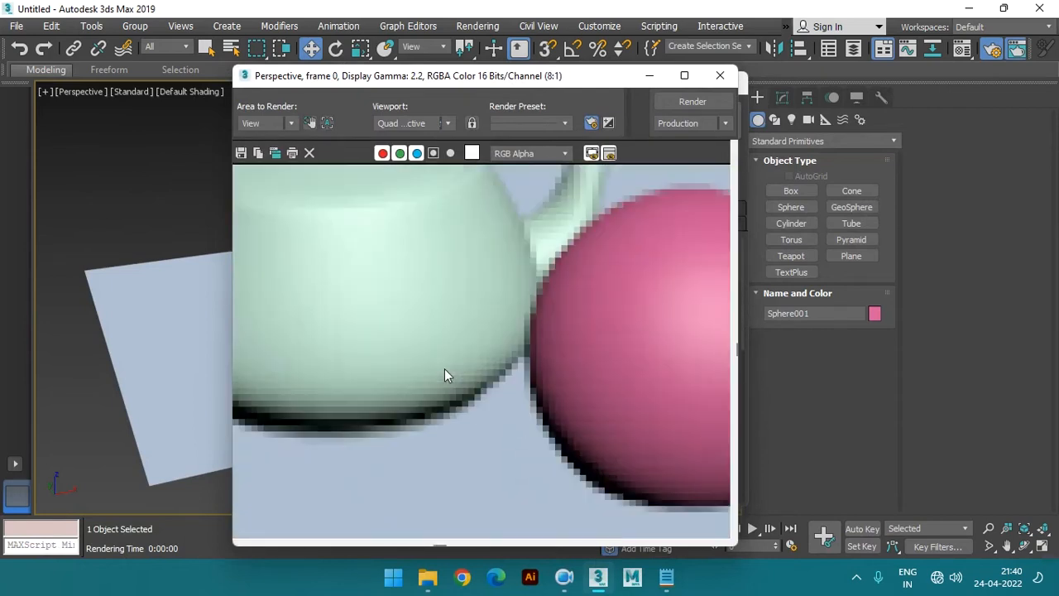
{"action": "scroll", "coordinate": [445, 370], "scroll_direction": "down", "scroll_amount": 1}
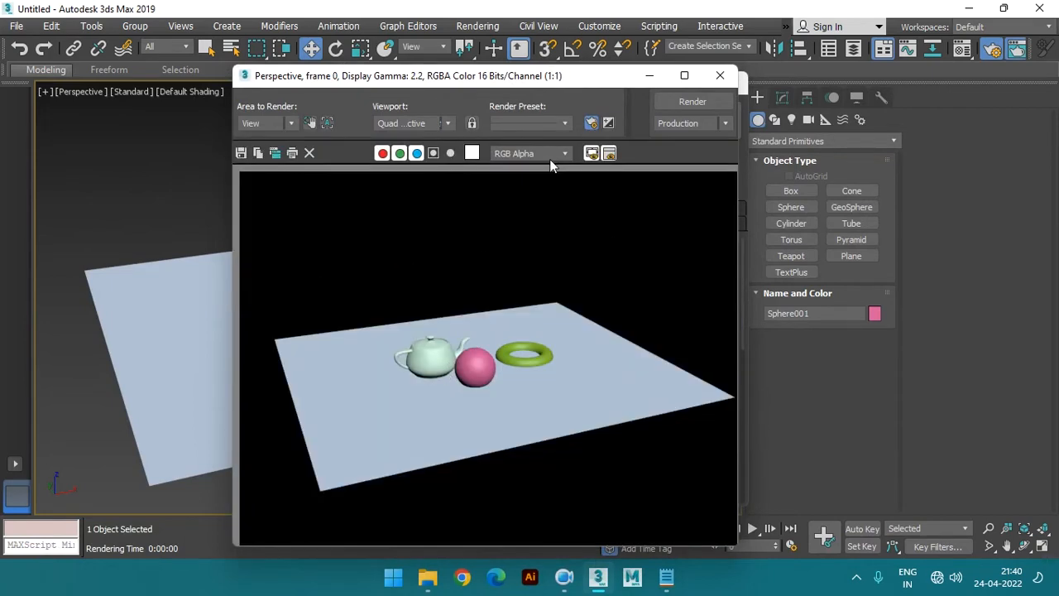
{"action": "left_click", "coordinate": [650, 76]}
- Render a closer perspective view of the teapot, sphere and torus with the Scanline Renderer
{"action": "scroll", "coordinate": [405, 263], "scroll_direction": "up", "scroll_amount": 5}
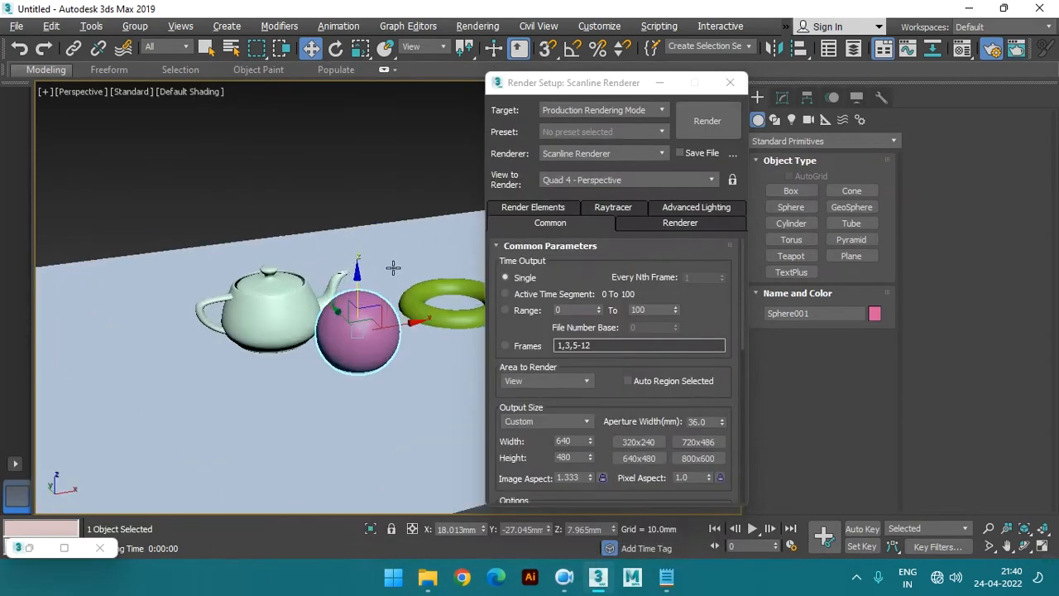
{"action": "left_click_drag", "start_coordinate": [562, 83], "coordinate": [832, 112]}
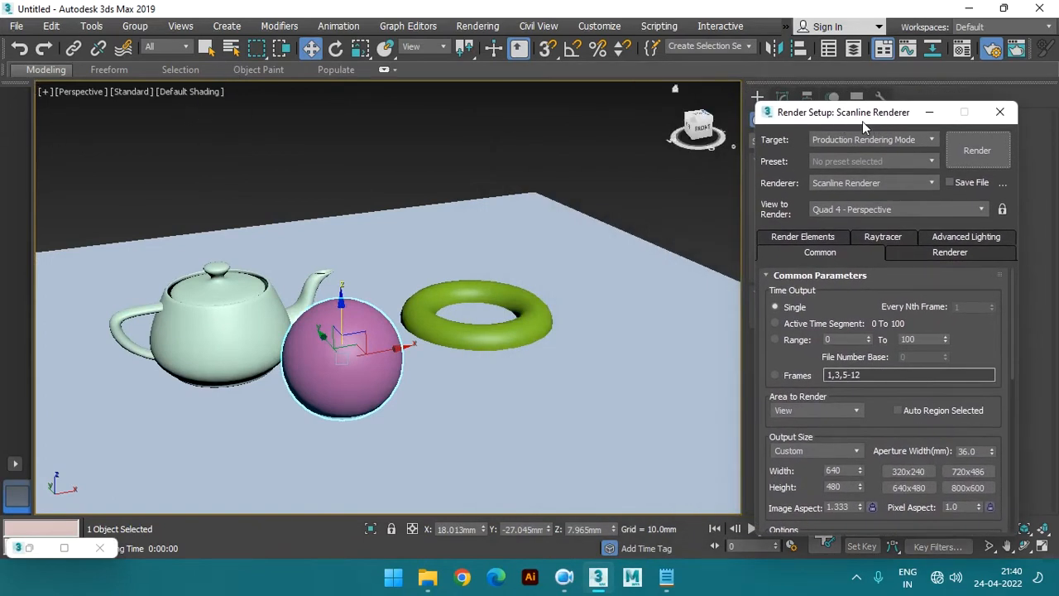
{"action": "left_click_drag", "start_coordinate": [862, 115], "coordinate": [886, 122]}
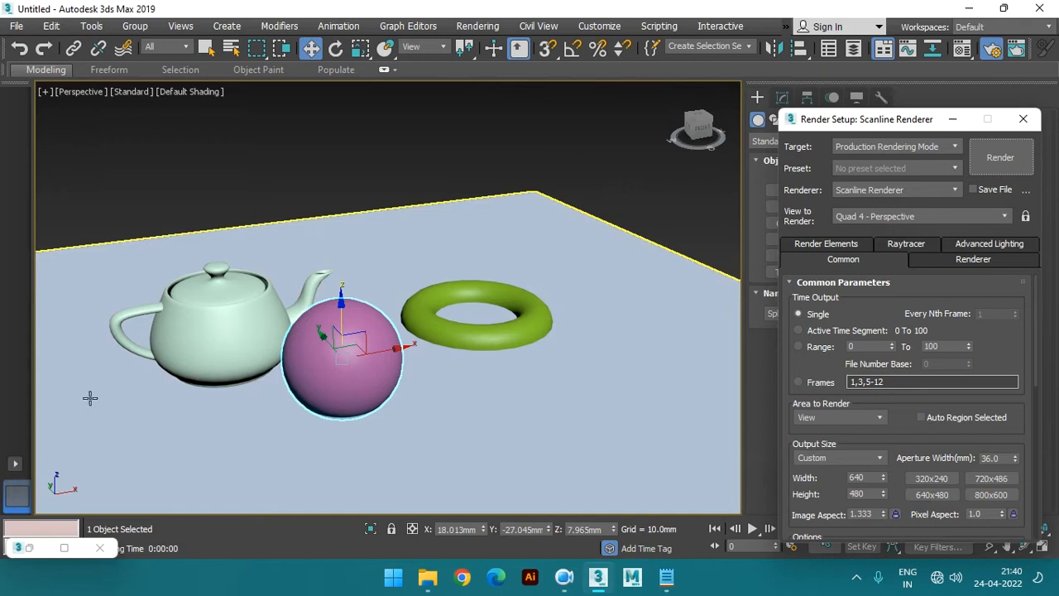
{"action": "left_click_drag", "start_coordinate": [855, 125], "coordinate": [823, 118]}
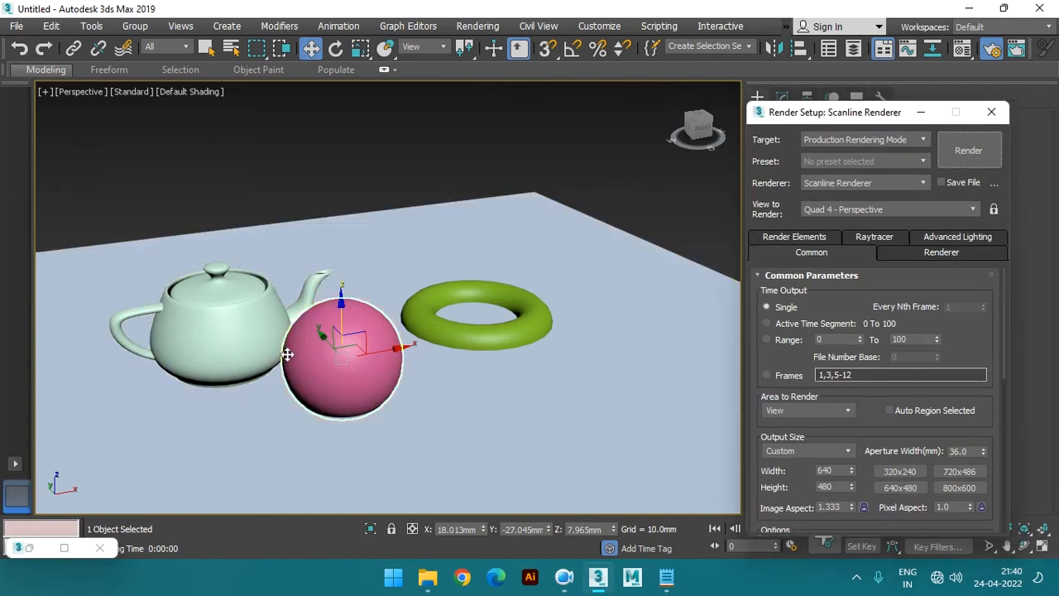
{"action": "scroll", "coordinate": [312, 365], "scroll_direction": "up", "scroll_amount": 2}
{"action": "scroll", "coordinate": [312, 365], "scroll_direction": "down", "scroll_amount": 1}
{"action": "scroll", "coordinate": [305, 357], "scroll_direction": "up", "scroll_amount": 3}
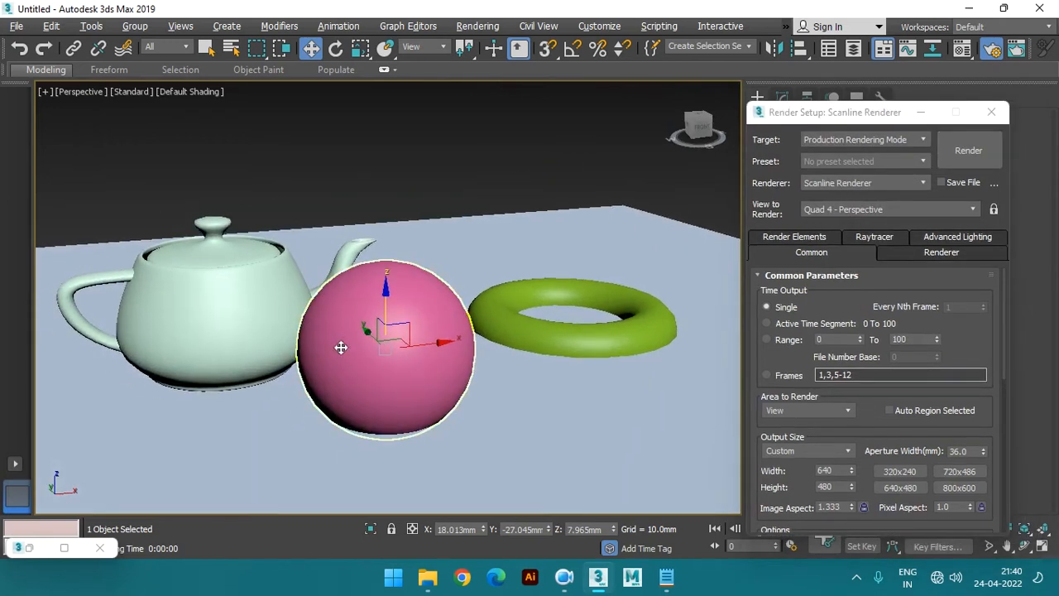
{"action": "middle_click_drag", "start_coordinate": [344, 338], "coordinate": [356, 331]}
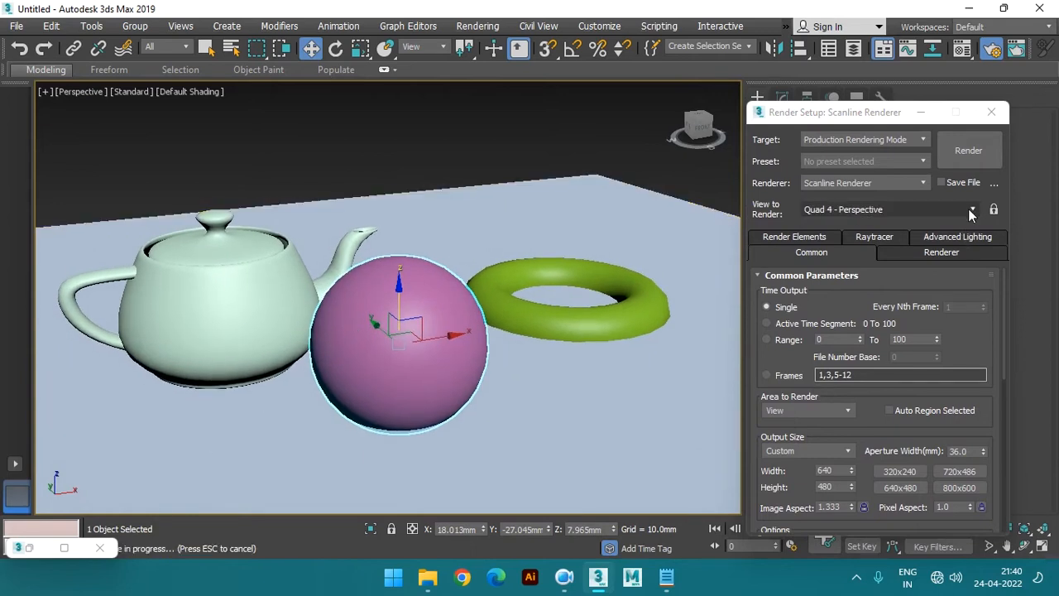
{"action": "left_click", "coordinate": [971, 155]}
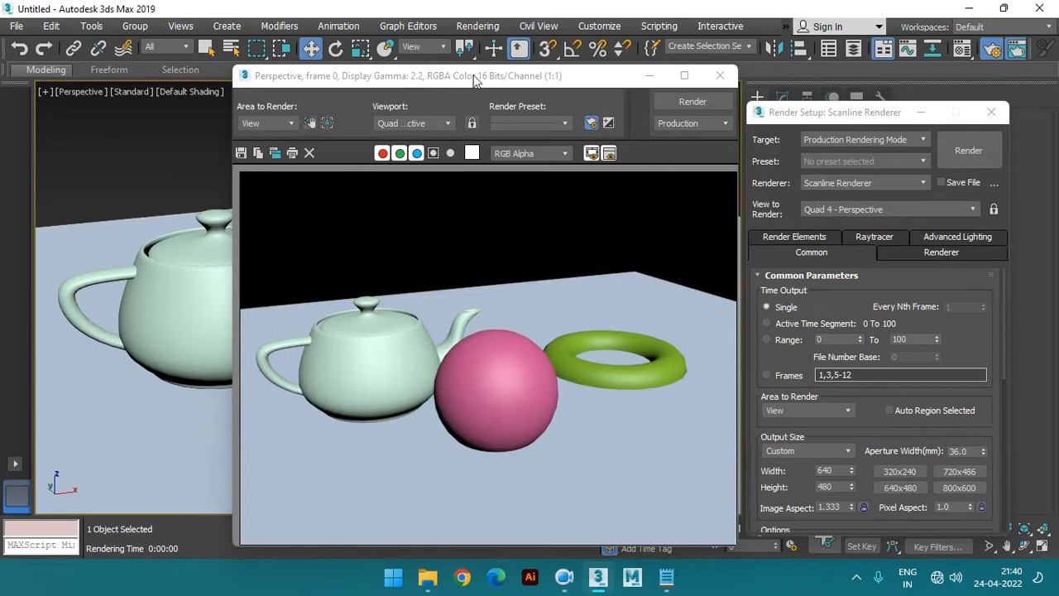
- Raise the torus slightly so that it sits on the ground plane
{"action": "left_click_drag", "start_coordinate": [471, 79], "coordinate": [688, 71]}
{"action": "left_click", "coordinate": [208, 296]}
{"action": "left_click_drag", "start_coordinate": [221, 278], "coordinate": [223, 321]}
{"action": "scroll", "coordinate": [277, 321], "scroll_direction": "down", "scroll_amount": 1}
{"action": "middle_click_drag", "start_coordinate": [276, 321], "coordinate": [169, 325], "text": "alt"}
{"action": "left_click", "coordinate": [349, 319]}
{"action": "mouse_move", "coordinate": [401, 271]}
{"action": "left_mouse_down"}
{"action": "mouse_move", "coordinate": [402, 222]}
{"action": "mouse_move", "coordinate": [402, 251]}
{"action": "left_mouse_up"}
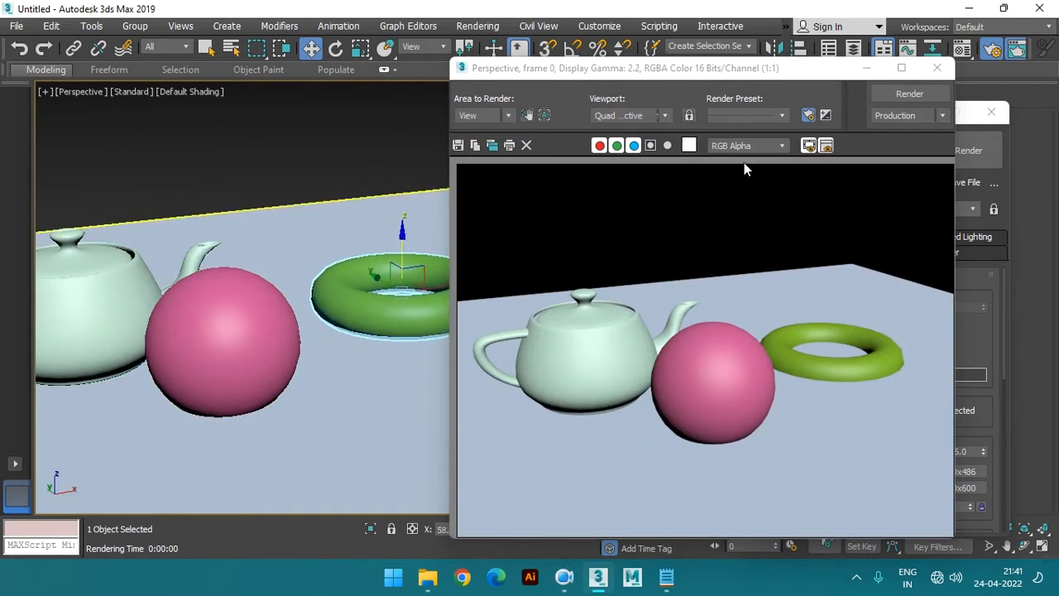
- Render the perspective view again with the raised torus and check the rendered image
{"action": "left_click", "coordinate": [909, 93]}
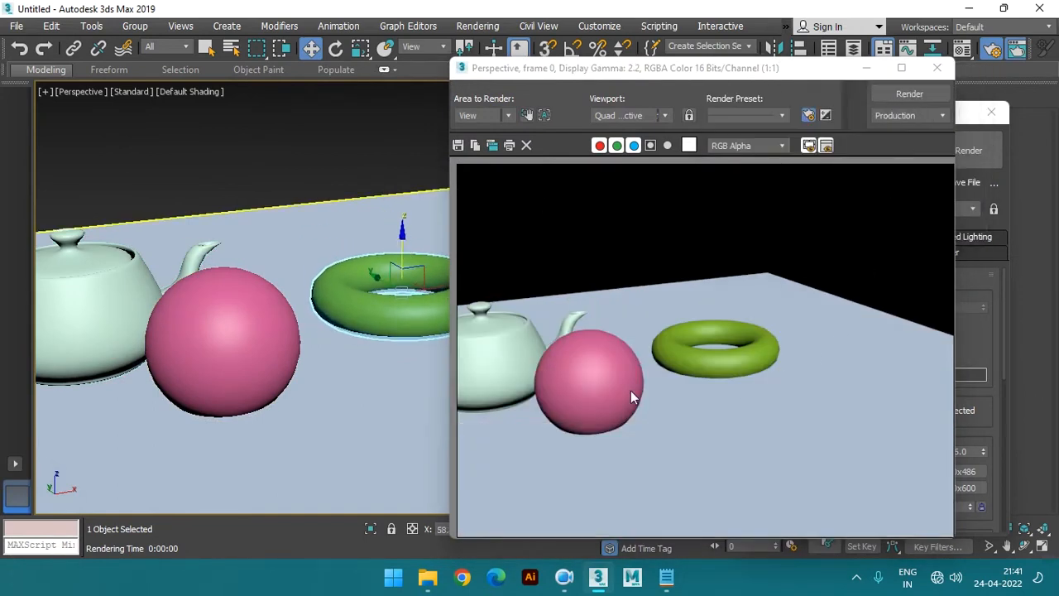
{"action": "left_click_drag", "start_coordinate": [586, 83], "coordinate": [661, 89]}
{"action": "scroll", "coordinate": [615, 303], "scroll_direction": "down", "scroll_amount": 2}
{"action": "scroll", "coordinate": [727, 344], "scroll_direction": "up", "scroll_amount": 2}
{"action": "left_click_drag", "start_coordinate": [643, 79], "coordinate": [528, 86]}
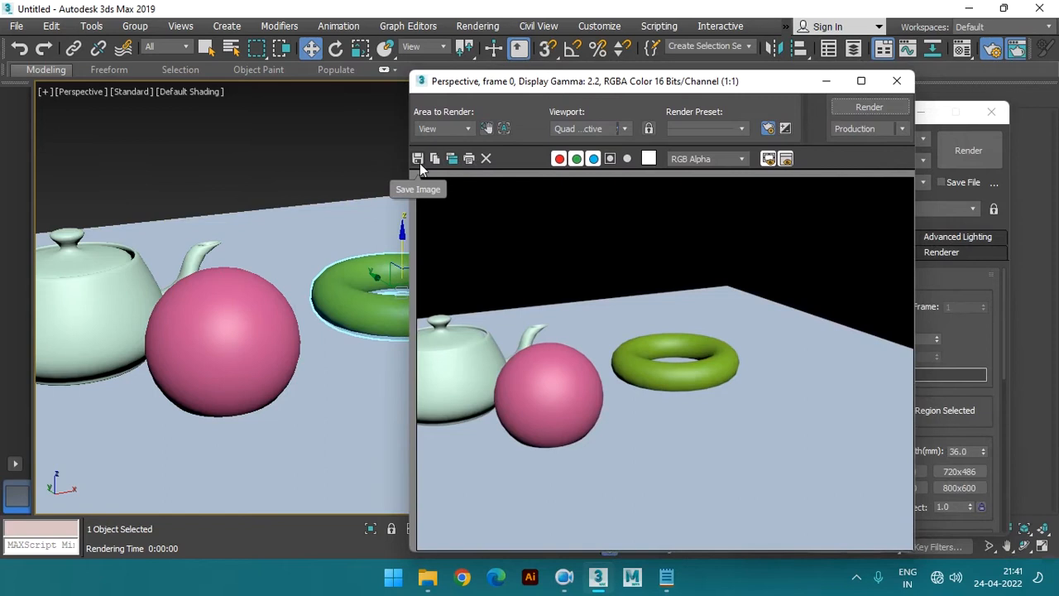
- Save the rendered image to the Desktop as a JPEG file named RENDER with quality 100
{"action": "left_click", "coordinate": [419, 163]}
{"action": "left_click_drag", "start_coordinate": [497, 64], "coordinate": [342, 69]}
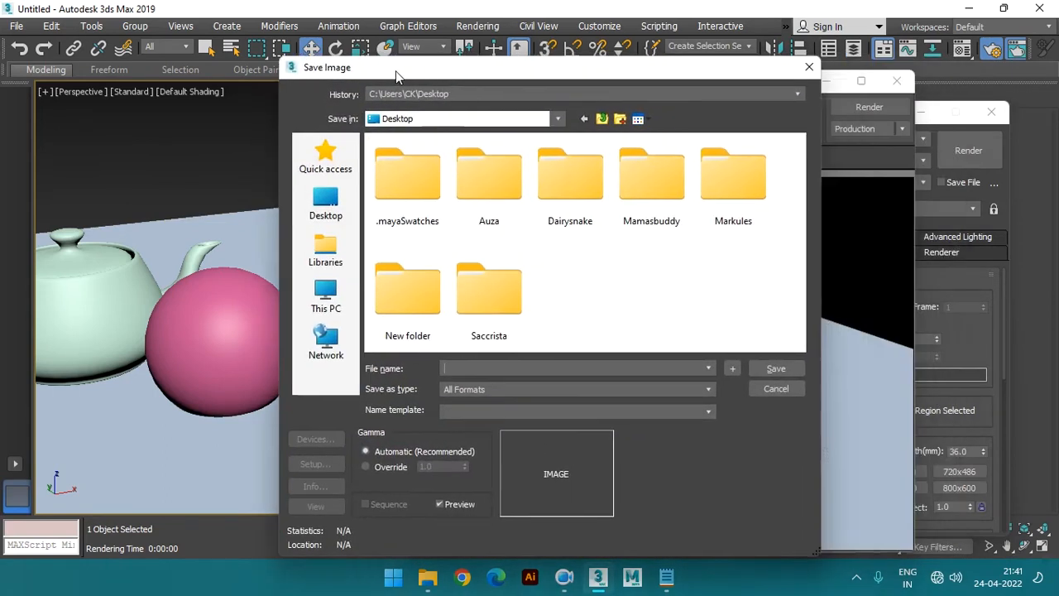
{"action": "left_click", "coordinate": [306, 202]}
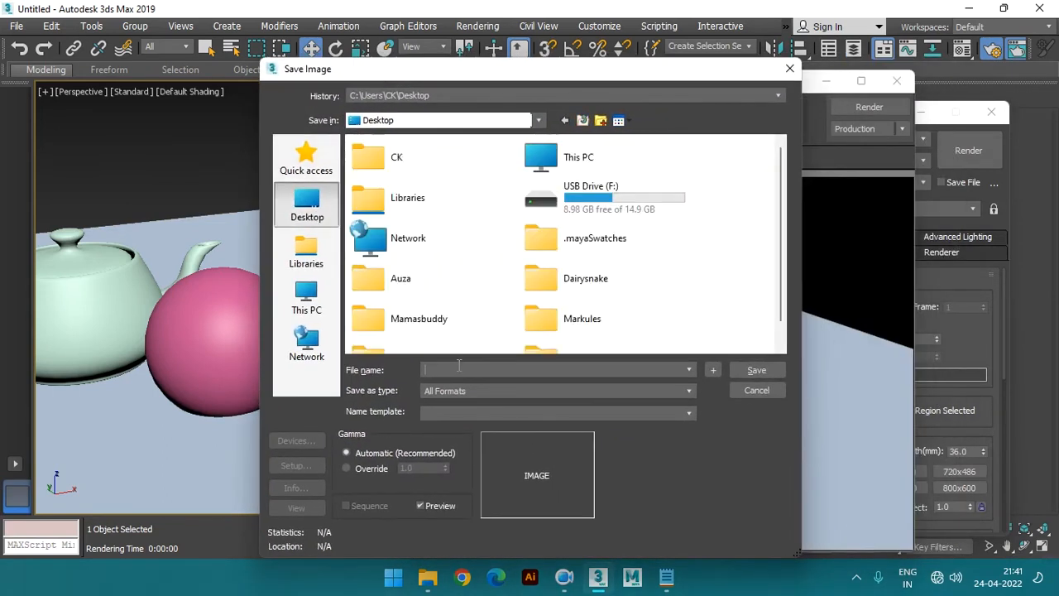
{"action": "type", "text": "RENDER"}
{"action": "left_click", "coordinate": [312, 207]}
{"action": "left_click", "coordinate": [756, 371]}
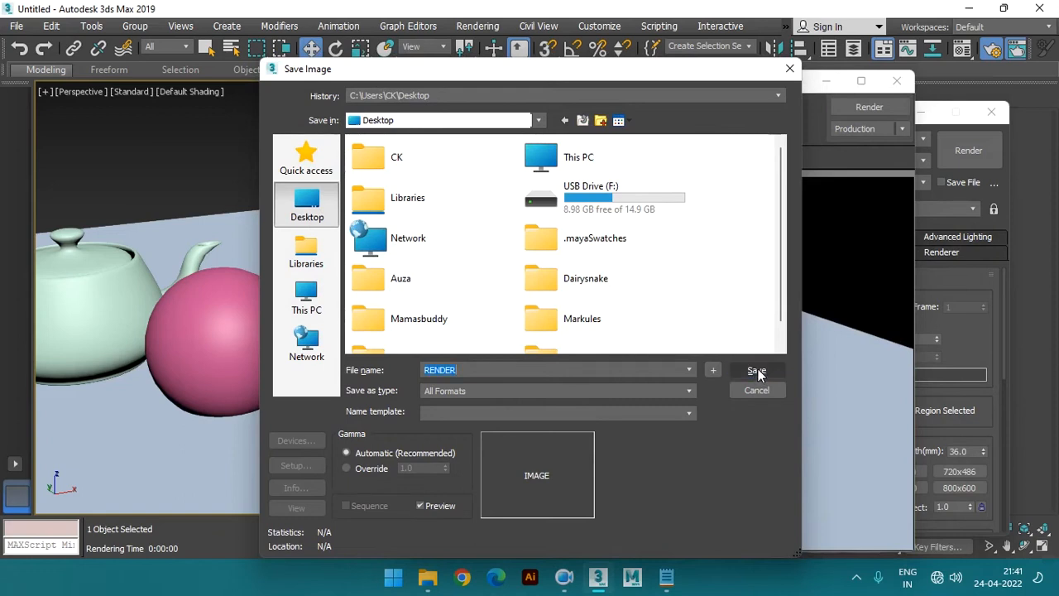
{"action": "left_click", "coordinate": [480, 391]}
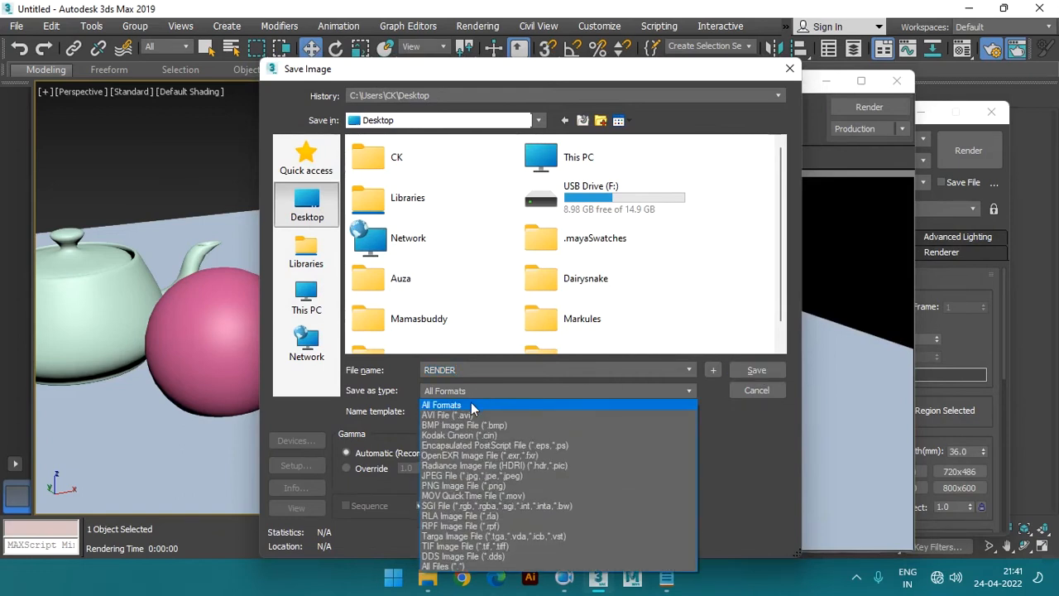
{"action": "left_click", "coordinate": [460, 478]}
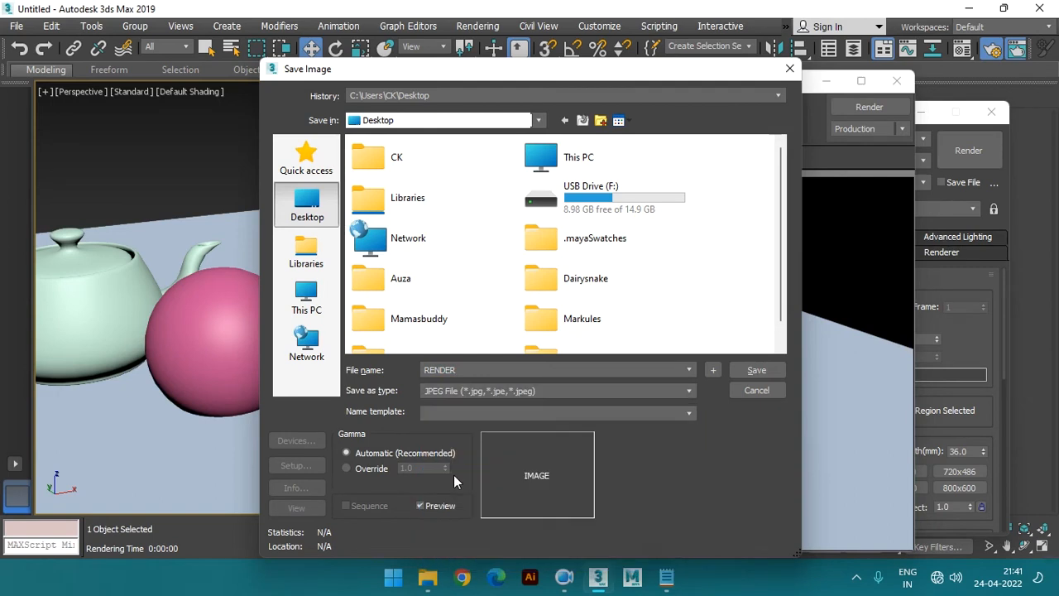
{"action": "left_click", "coordinate": [754, 370]}
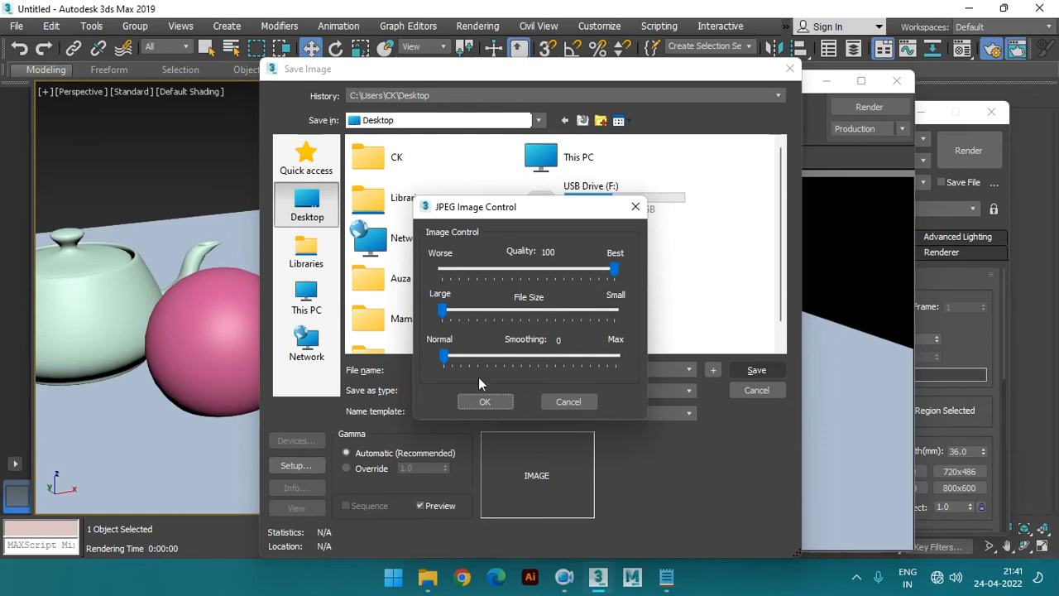
{"action": "left_click", "coordinate": [487, 401]}
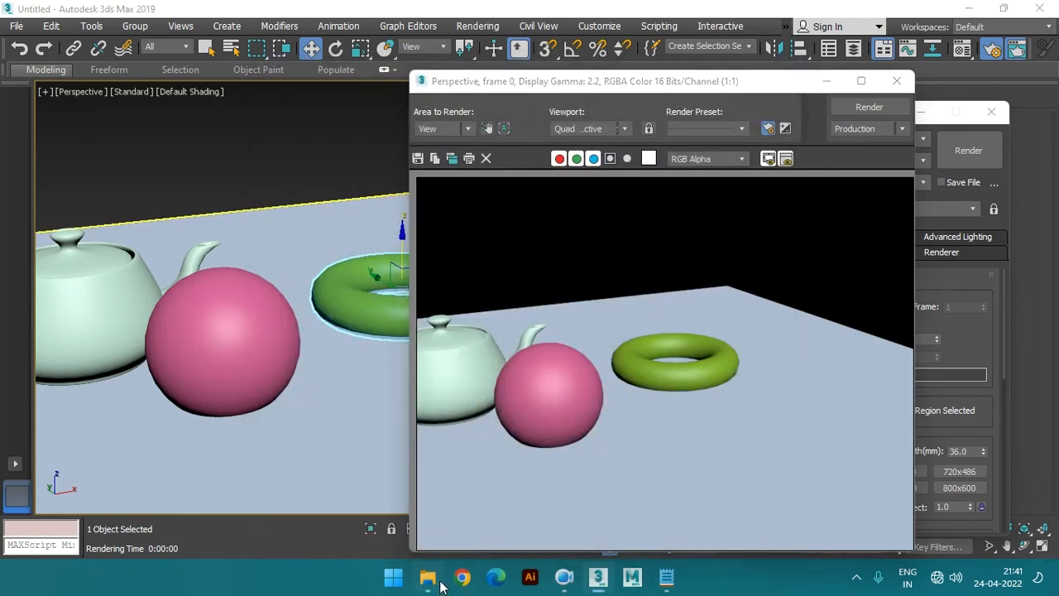
- Open the RENDER image from the Desktop folder in Photos to check it, and return to 3ds Max
{"action": "left_click", "coordinate": [440, 584]}
{"action": "left_click", "coordinate": [33, 178]}
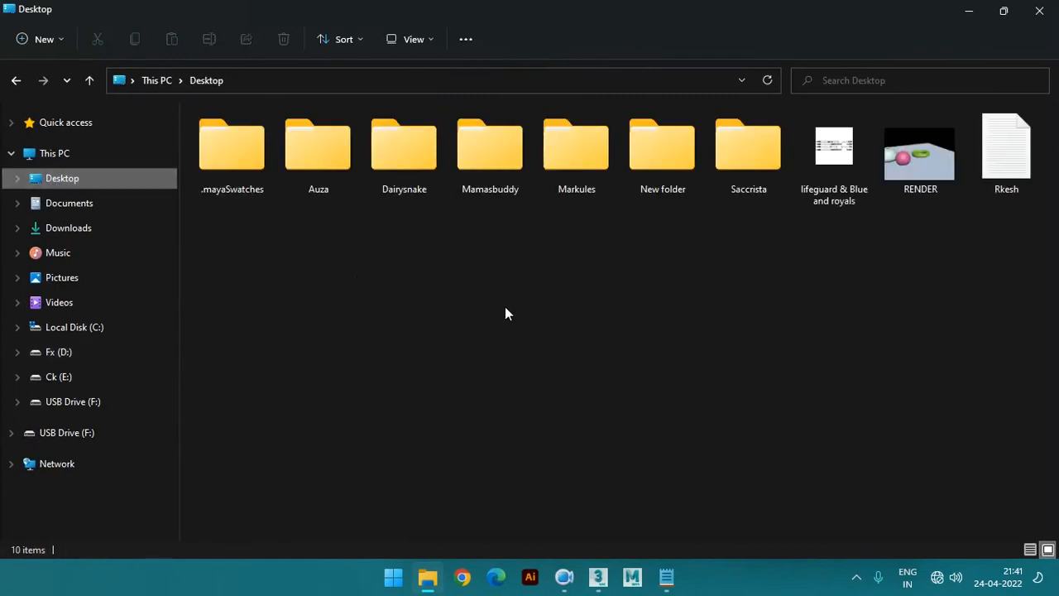
{"action": "left_click", "coordinate": [921, 169]}
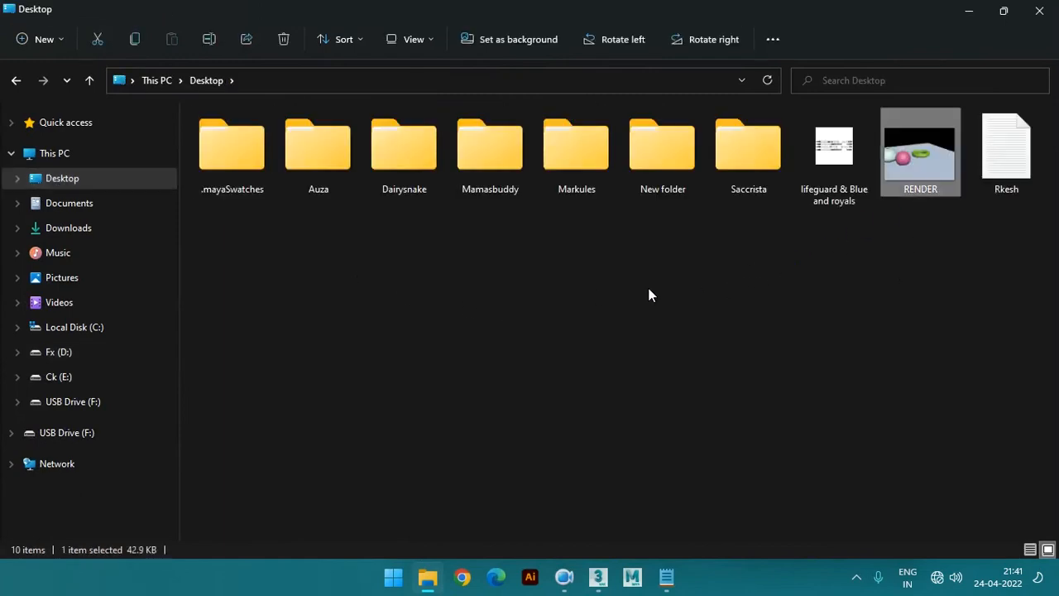
{"action": "left_click", "coordinate": [460, 475]}
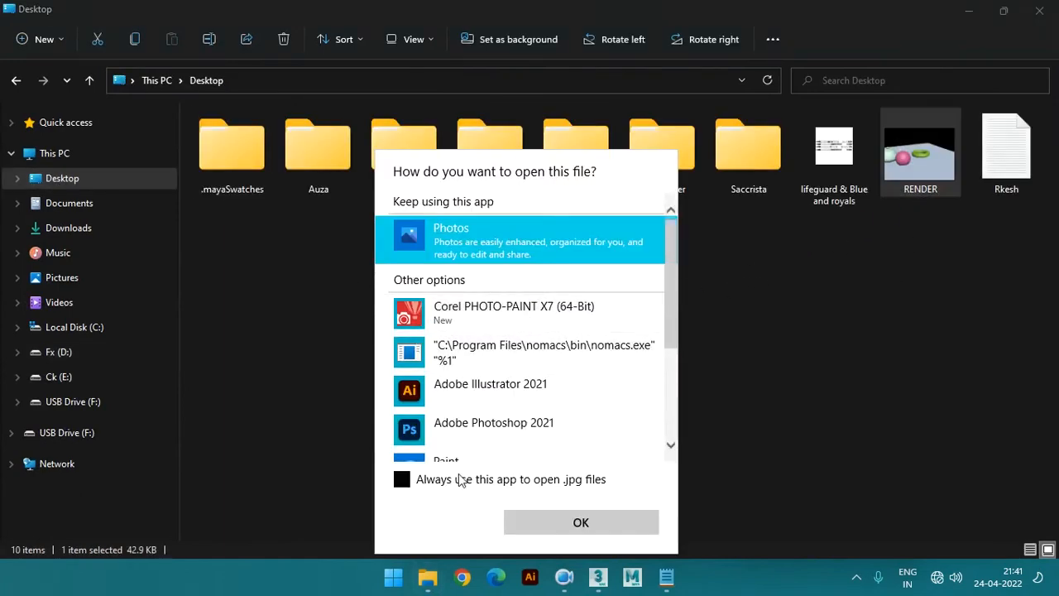
{"action": "left_click", "coordinate": [579, 522]}
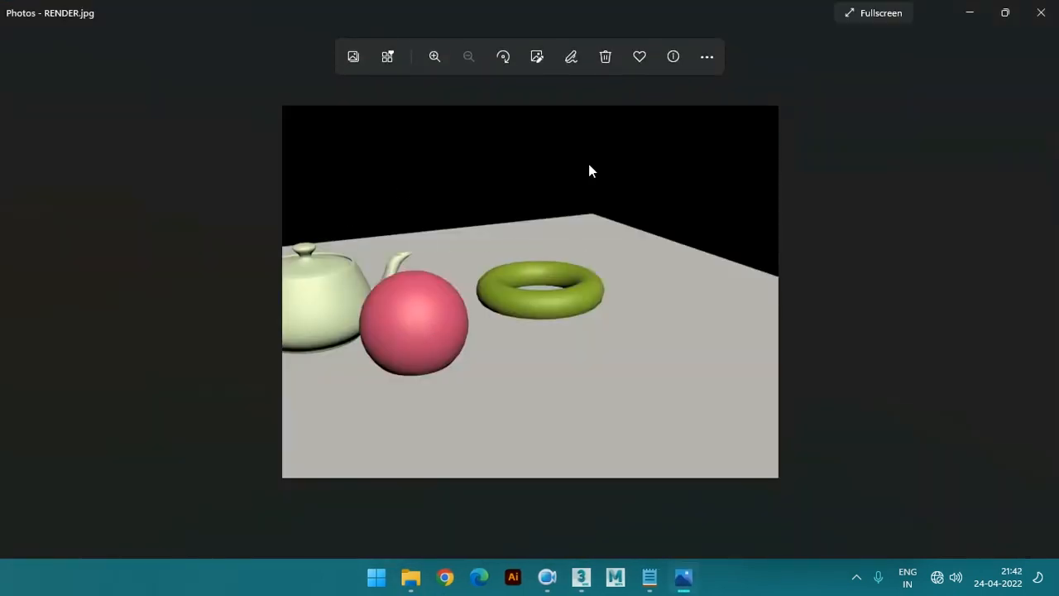
{"action": "left_click", "coordinate": [970, 12]}
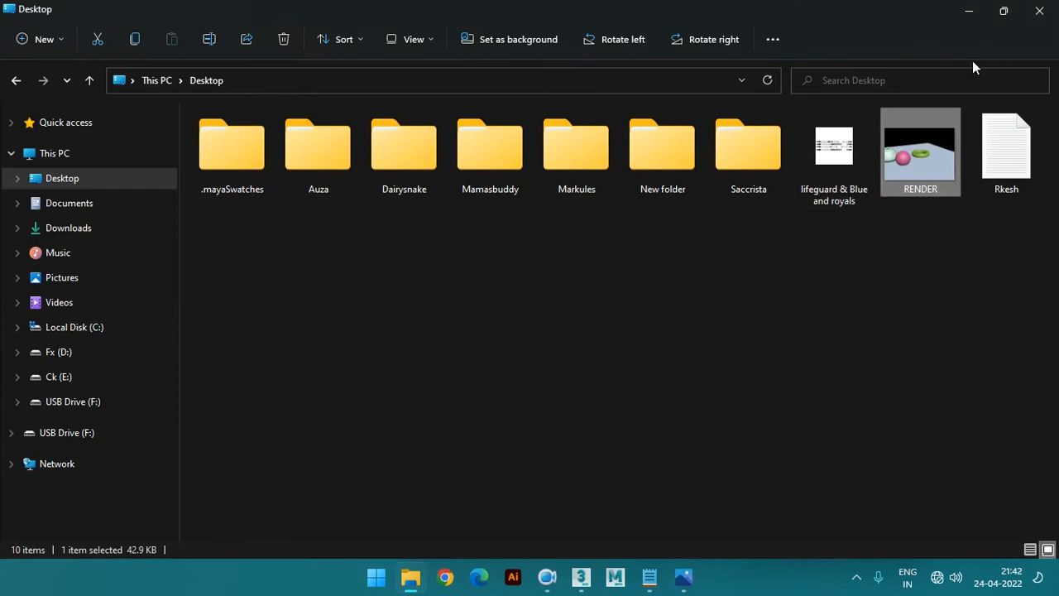
{"action": "left_click", "coordinate": [964, 10]}
- Clear the rendered image from the frame window and check the available render presets and viewports
{"action": "mouse_move", "coordinate": [538, 85]}
{"action": "left_mouse_down"}
{"action": "mouse_move", "coordinate": [583, 87]}
{"action": "mouse_move", "coordinate": [538, 110]}
{"action": "mouse_move", "coordinate": [552, 79]}
{"action": "left_mouse_up"}
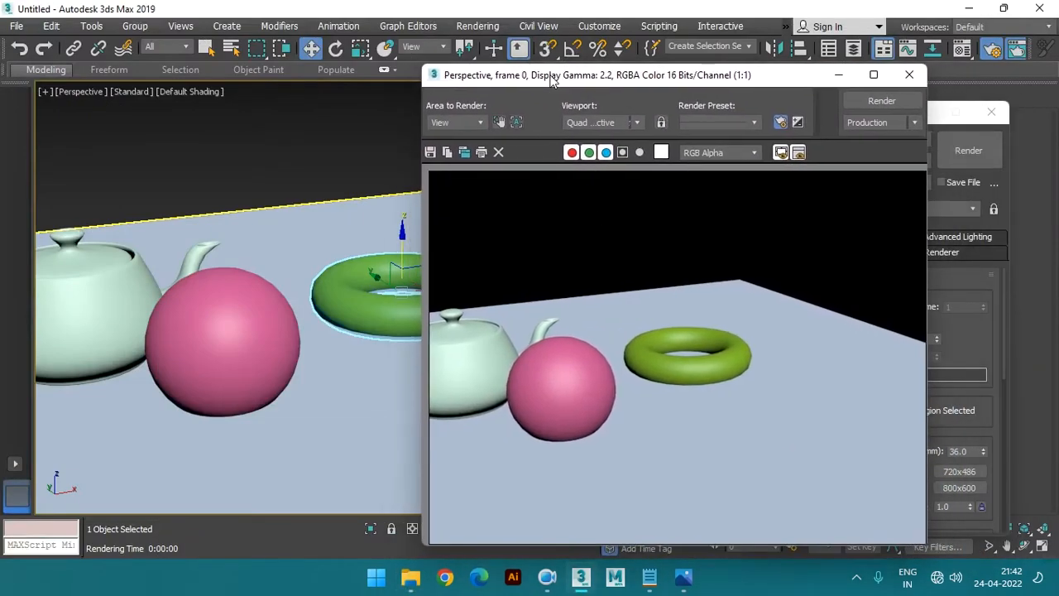
{"action": "left_click", "coordinate": [499, 153]}
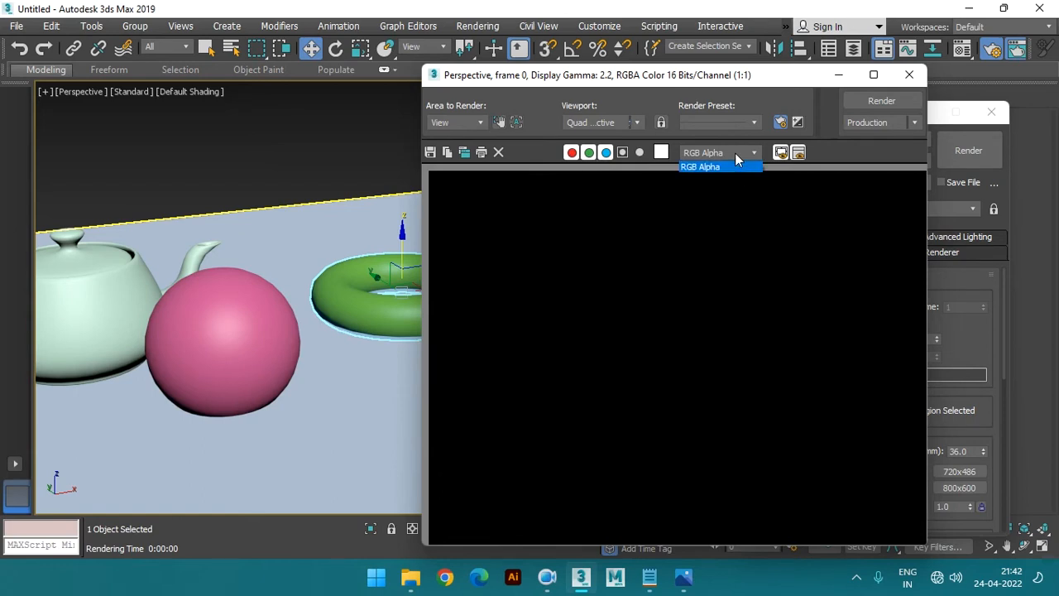
{"action": "left_click", "coordinate": [734, 123]}
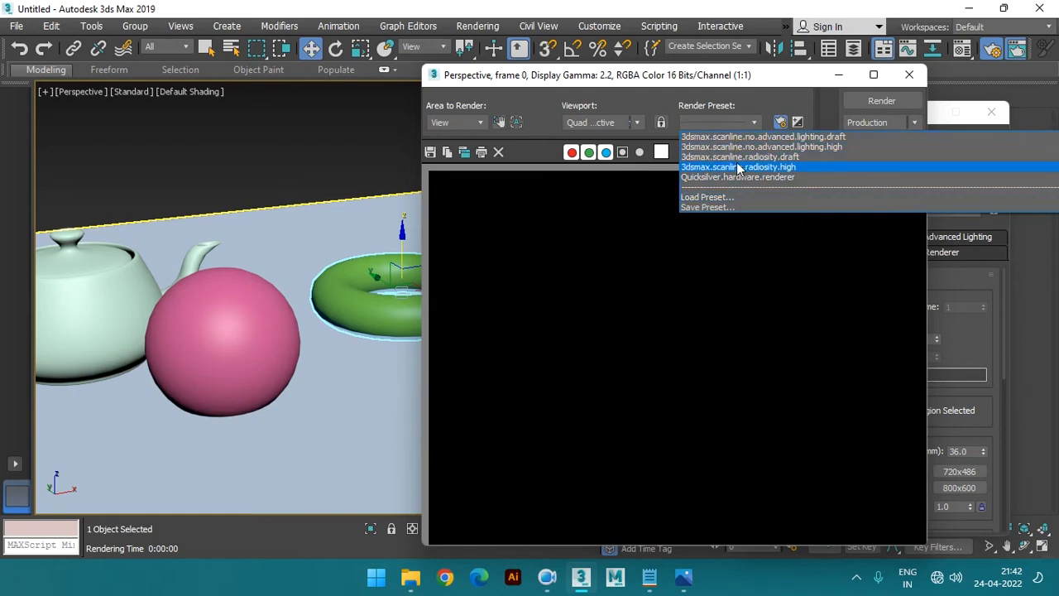
{"action": "left_click", "coordinate": [612, 125]}
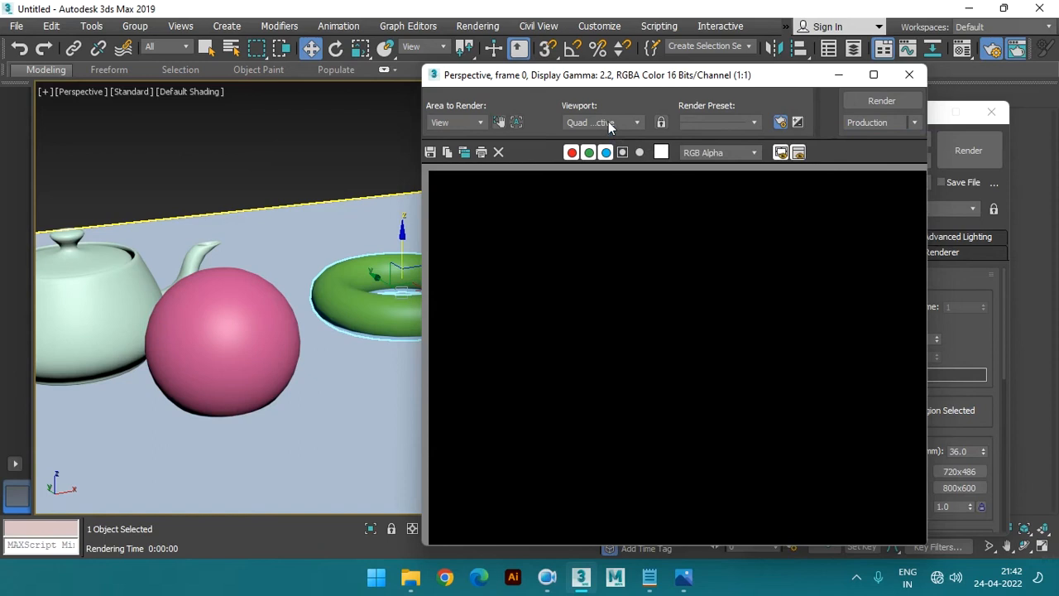
{"action": "left_click", "coordinate": [611, 124]}
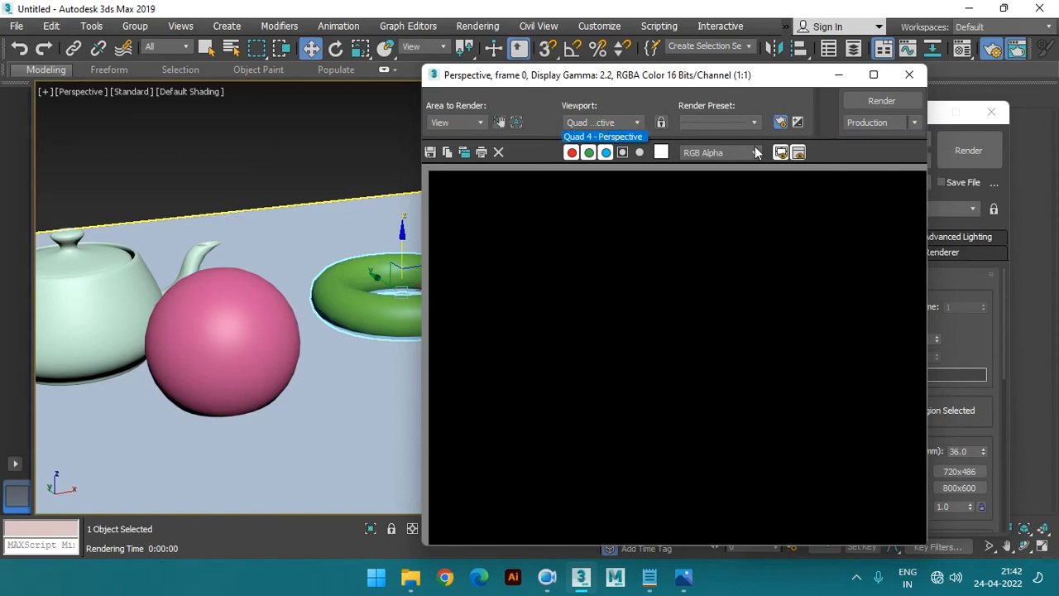
{"action": "left_click", "coordinate": [650, 148]}
- Move the rendered frame window aside to uncover the scene and deselect the torus
{"action": "left_click_drag", "start_coordinate": [610, 78], "coordinate": [720, 254]}
{"action": "left_click", "coordinate": [407, 146]}
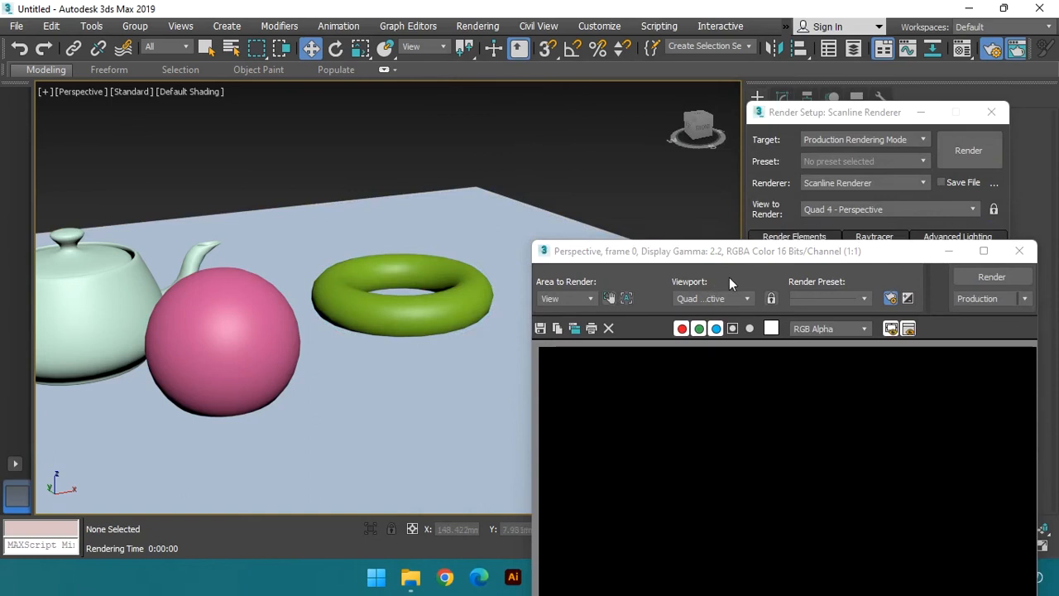
{"action": "left_click_drag", "start_coordinate": [731, 255], "coordinate": [686, 163]}
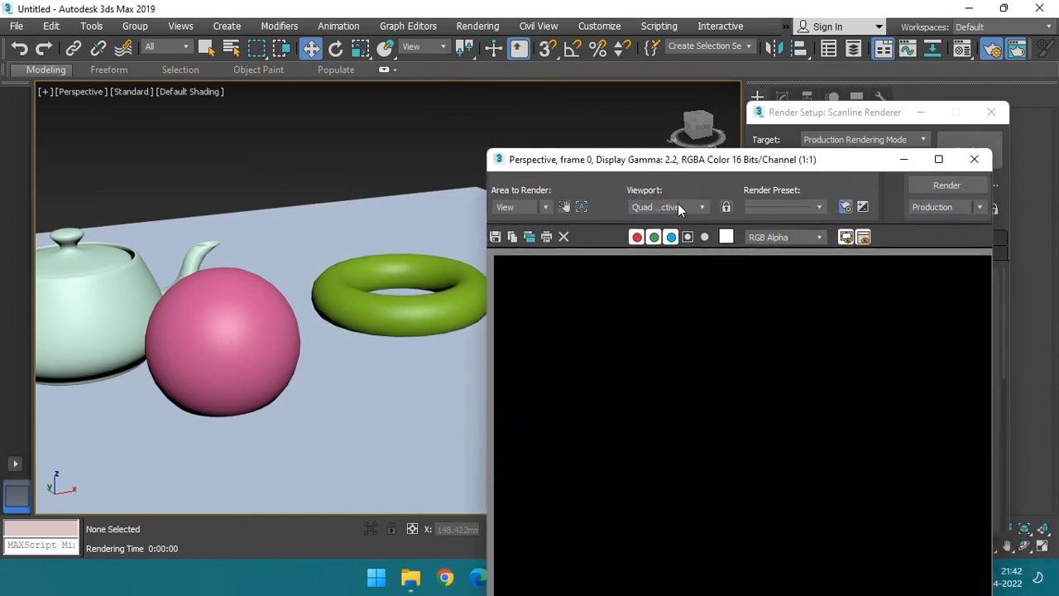
- Set the area to render to Selected
{"action": "left_click", "coordinate": [523, 209]}
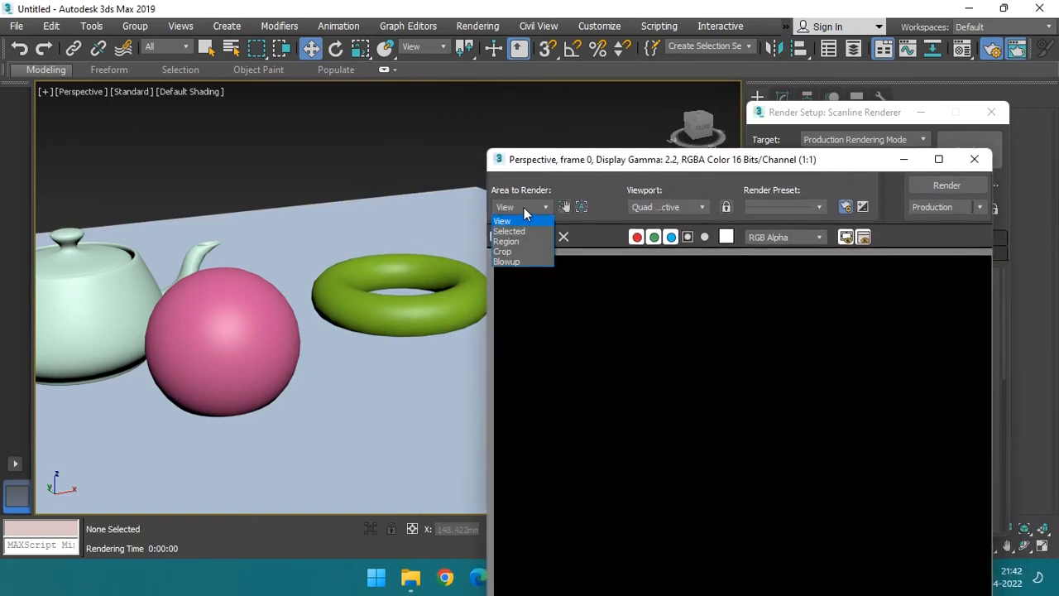
{"action": "left_click", "coordinate": [524, 230]}
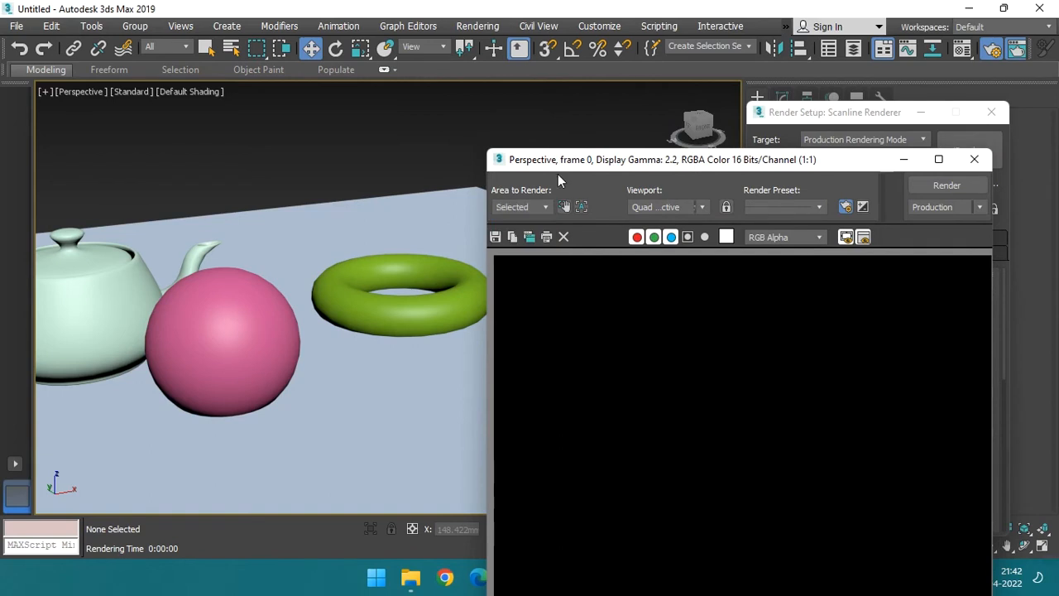
{"action": "left_click_drag", "start_coordinate": [558, 162], "coordinate": [410, 120]}
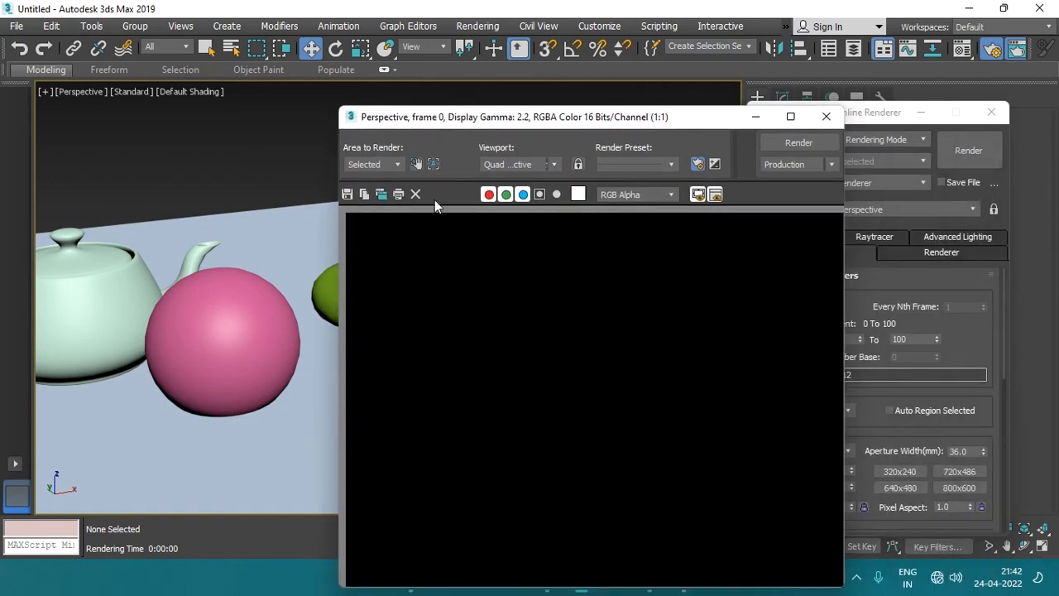
- Set the area to render to Region, shrink the region around the torus and part of the sphere, and render it
{"action": "left_click", "coordinate": [397, 164]}
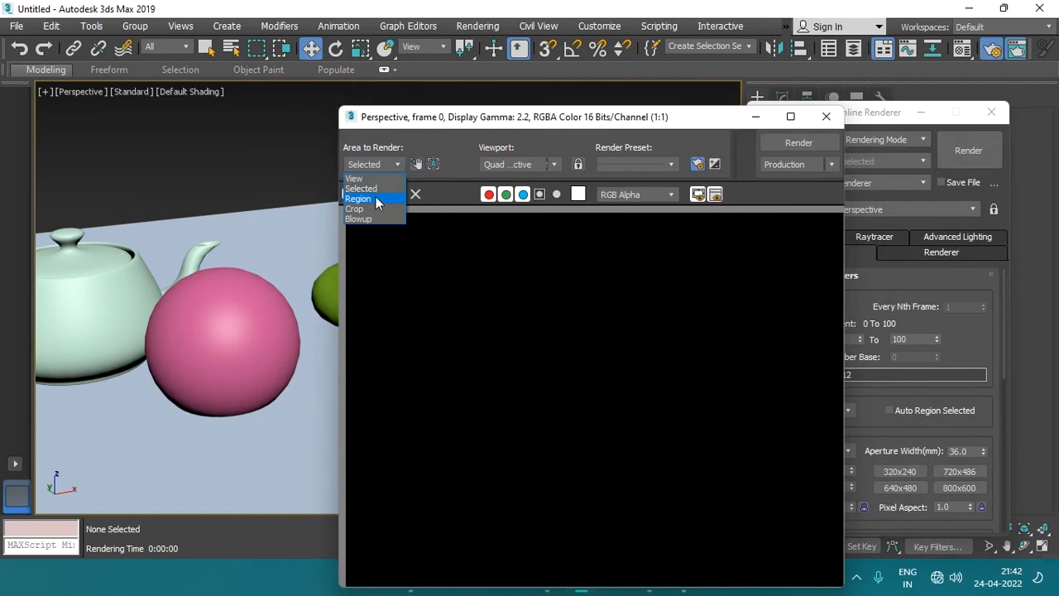
{"action": "left_click", "coordinate": [379, 199]}
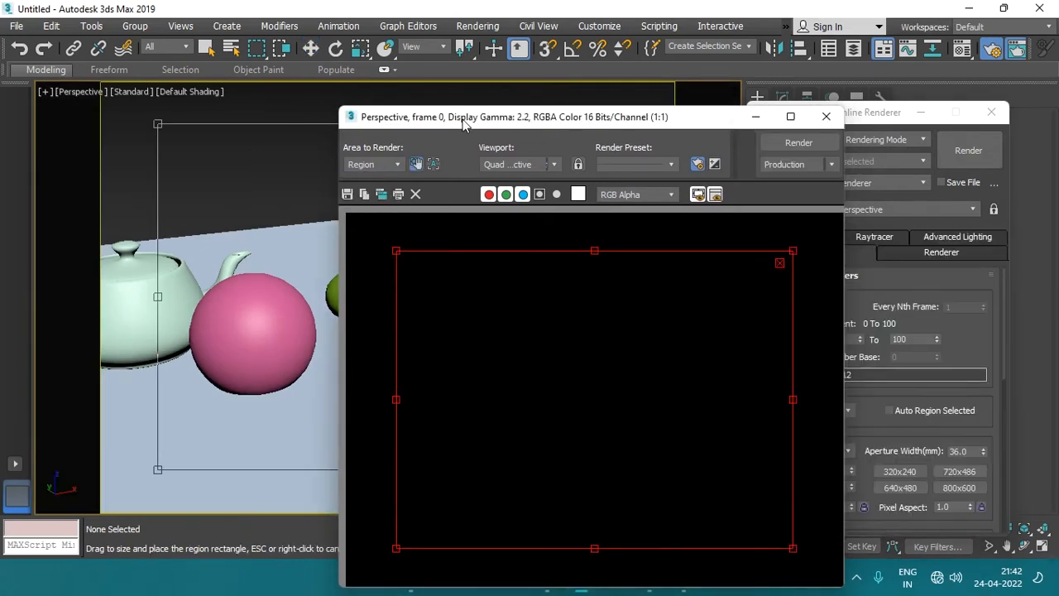
{"action": "left_click_drag", "start_coordinate": [461, 124], "coordinate": [415, 115]}
{"action": "left_click_drag", "start_coordinate": [348, 240], "coordinate": [485, 395]}
{"action": "left_click_drag", "start_coordinate": [596, 429], "coordinate": [531, 340]}
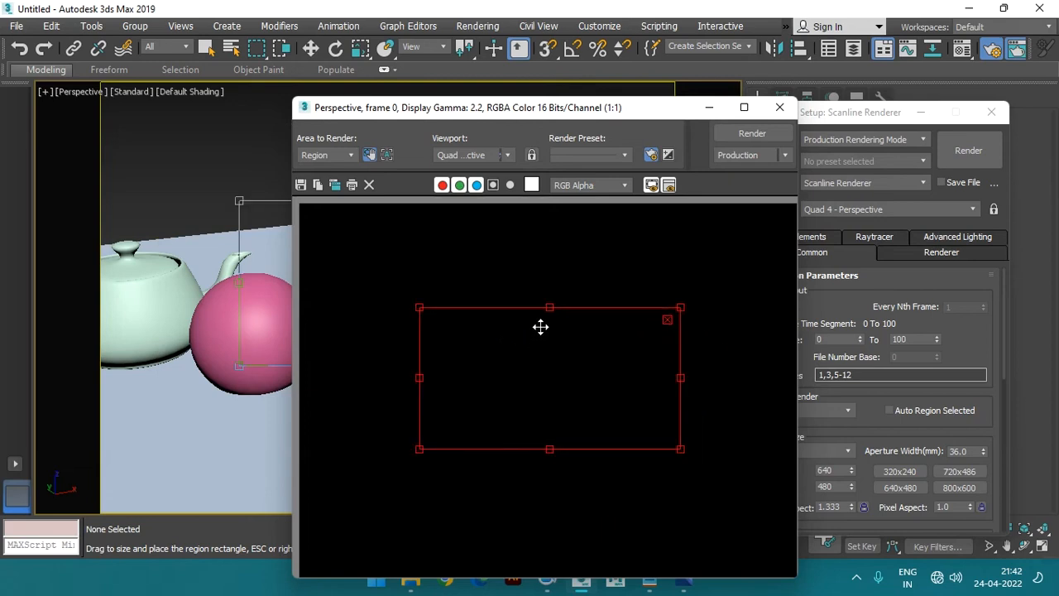
{"action": "left_click_drag", "start_coordinate": [539, 119], "coordinate": [727, 117]}
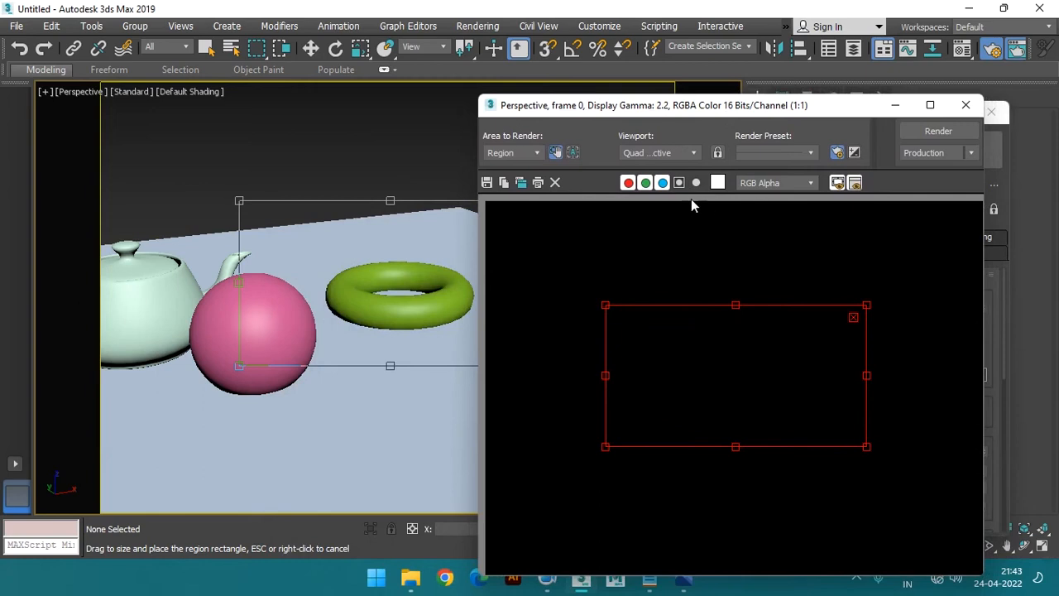
{"action": "left_click", "coordinate": [939, 132]}
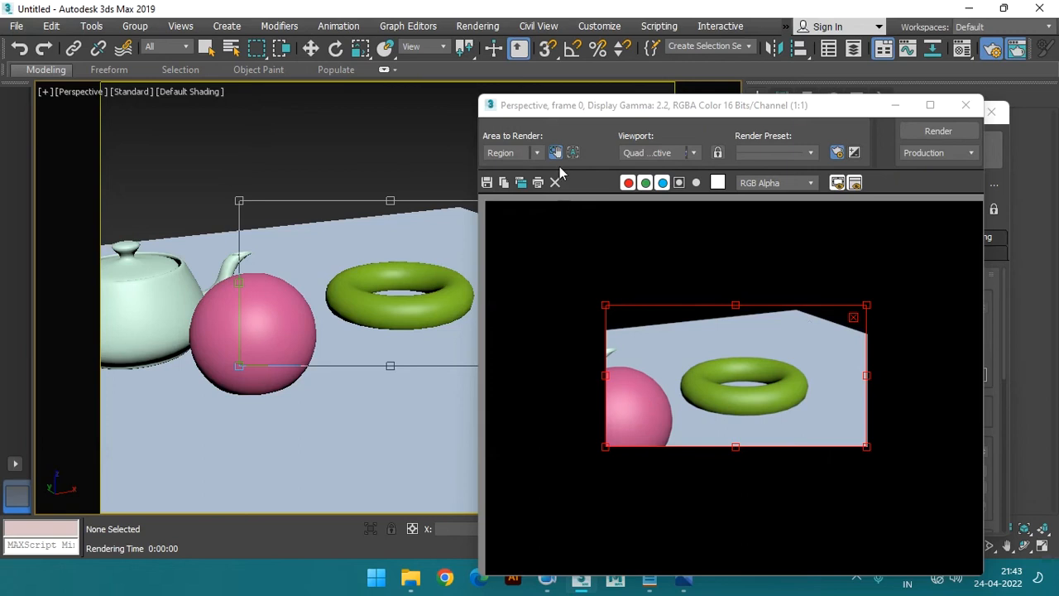
- Narrow the render region from both sides so that it encloses only the torus
{"action": "left_click_drag", "start_coordinate": [551, 114], "coordinate": [532, 93]}
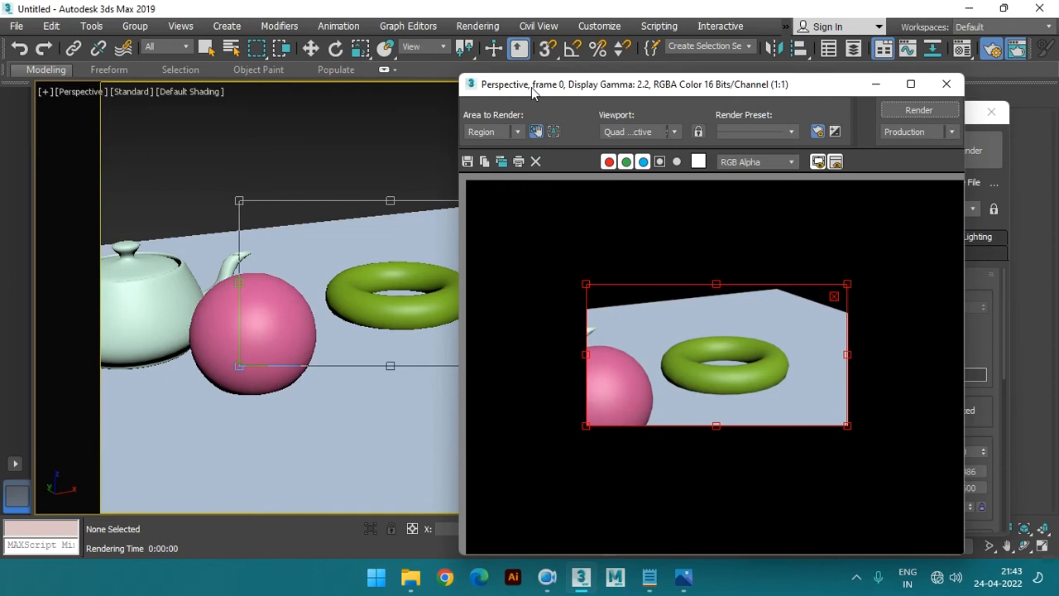
{"action": "left_click", "coordinate": [365, 302]}
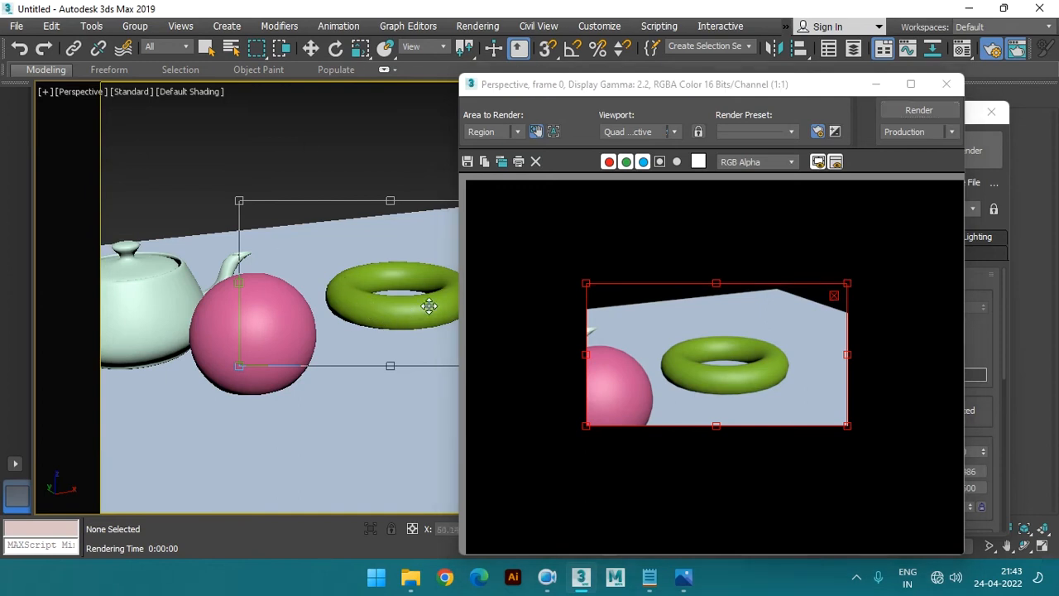
{"action": "left_click", "coordinate": [488, 133]}
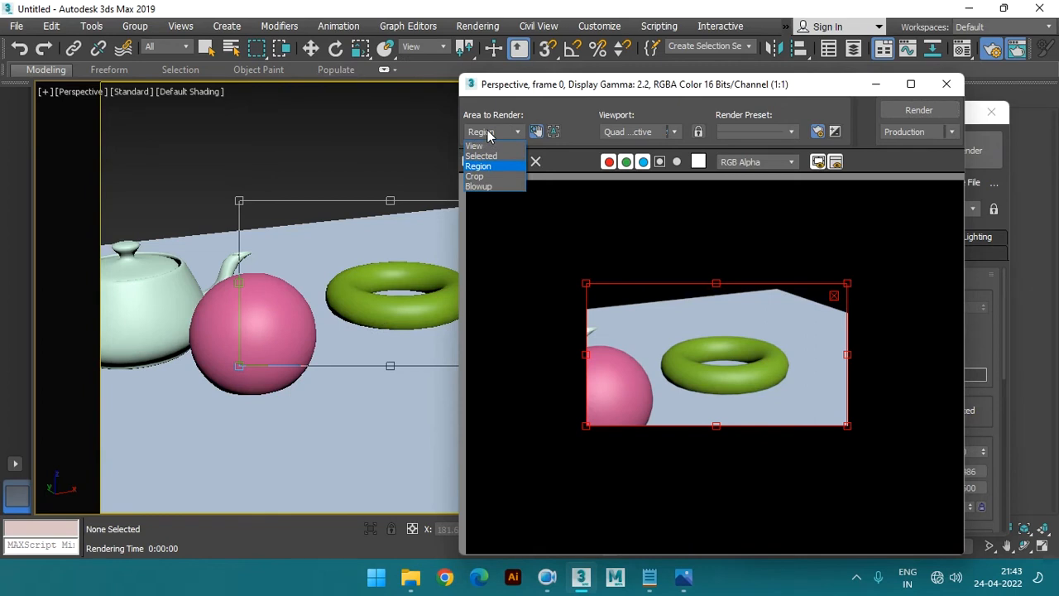
{"action": "left_click", "coordinate": [478, 166]}
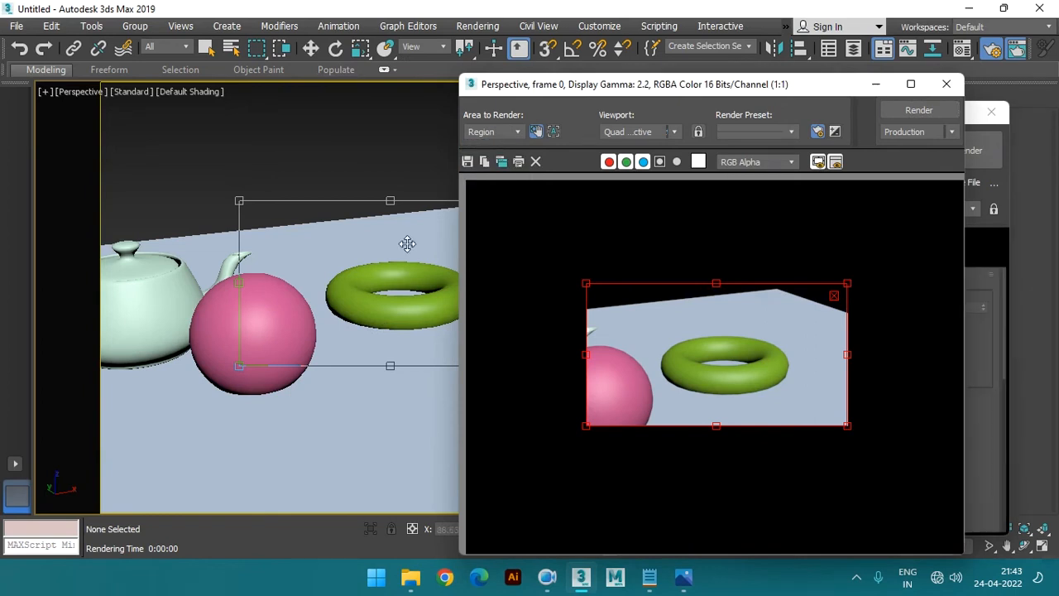
{"action": "left_click_drag", "start_coordinate": [546, 83], "coordinate": [618, 152]}
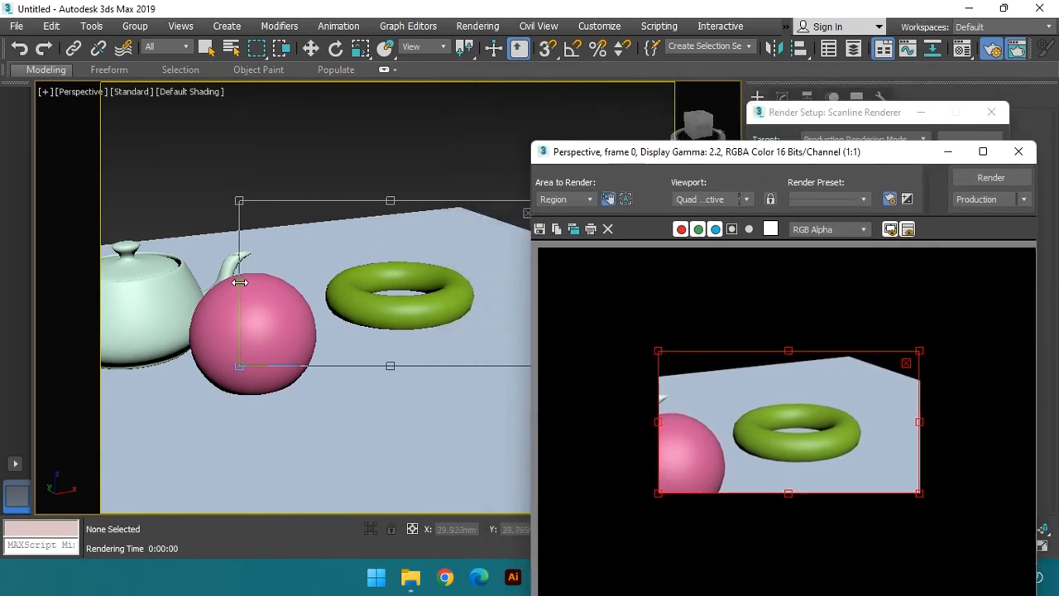
{"action": "left_click_drag", "start_coordinate": [240, 285], "coordinate": [322, 287]}
{"action": "mouse_move", "coordinate": [609, 154]}
{"action": "left_mouse_down"}
{"action": "mouse_move", "coordinate": [658, 264]}
{"action": "mouse_move", "coordinate": [648, 284]}
{"action": "left_mouse_up"}
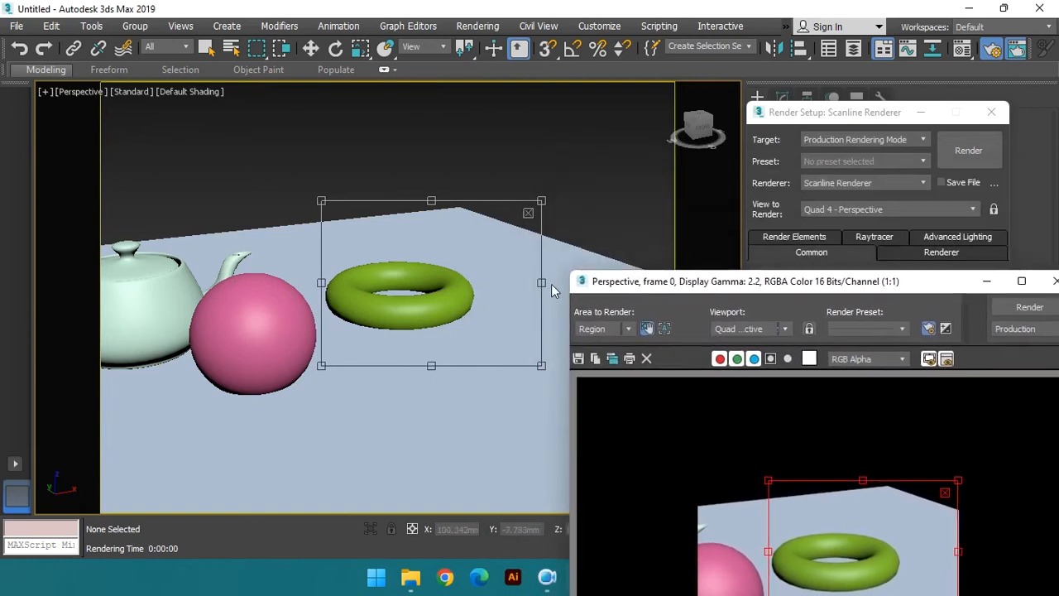
{"action": "left_click_drag", "start_coordinate": [540, 283], "coordinate": [493, 283]}
- Render the narrowed torus region and close the rendered frame window
{"action": "left_click_drag", "start_coordinate": [943, 281], "coordinate": [893, 127]}
{"action": "left_click", "coordinate": [978, 153]}
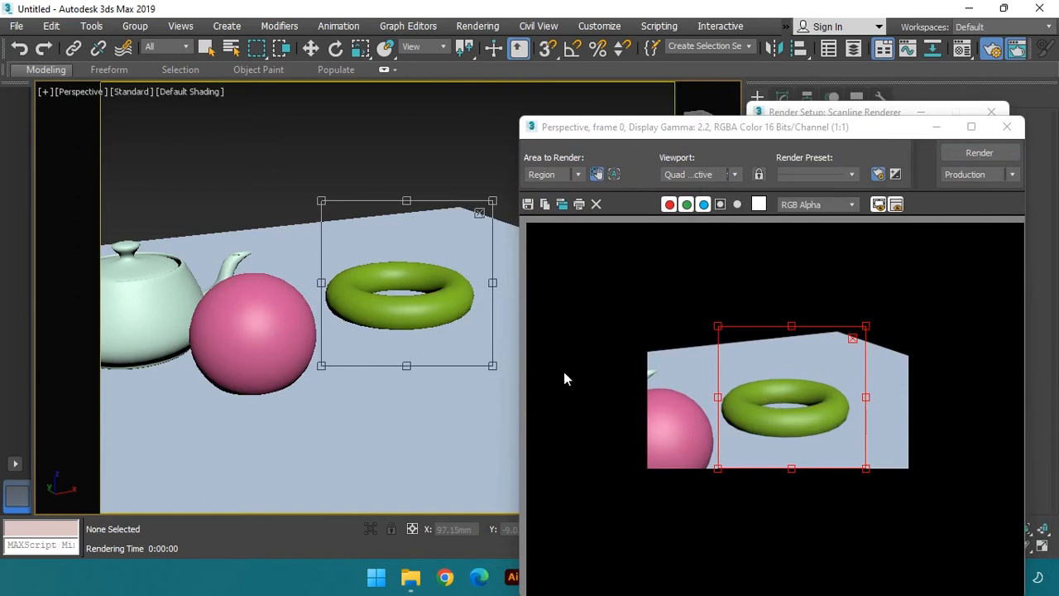
{"action": "left_click_drag", "start_coordinate": [615, 130], "coordinate": [589, 123]}
{"action": "left_click", "coordinate": [991, 130]}
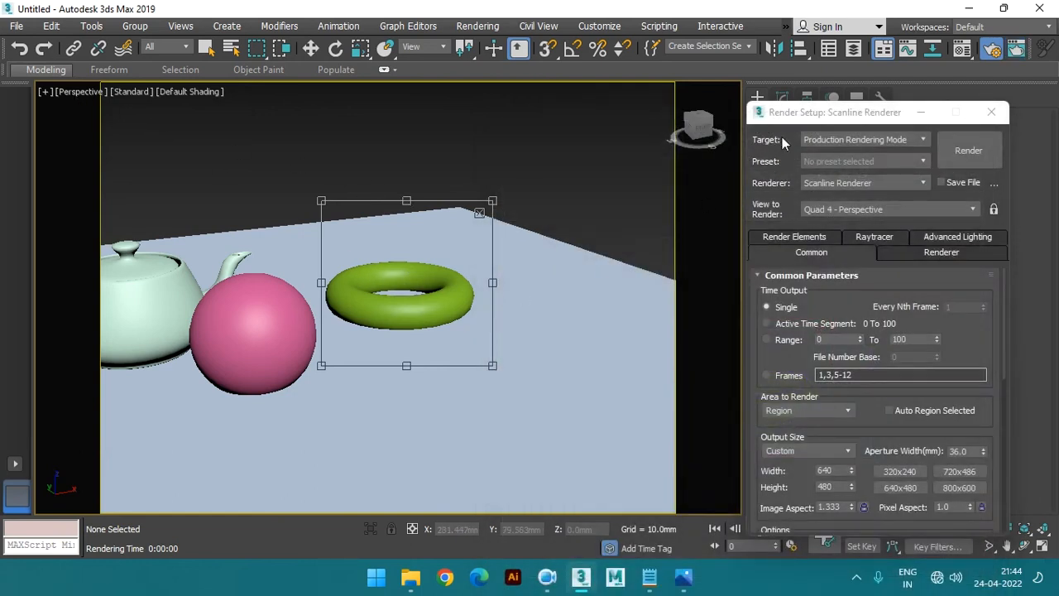
- Render the torus region again, then set the area to render to View
{"action": "left_click_drag", "start_coordinate": [782, 113], "coordinate": [745, 103]}
{"action": "left_click", "coordinate": [927, 143]}
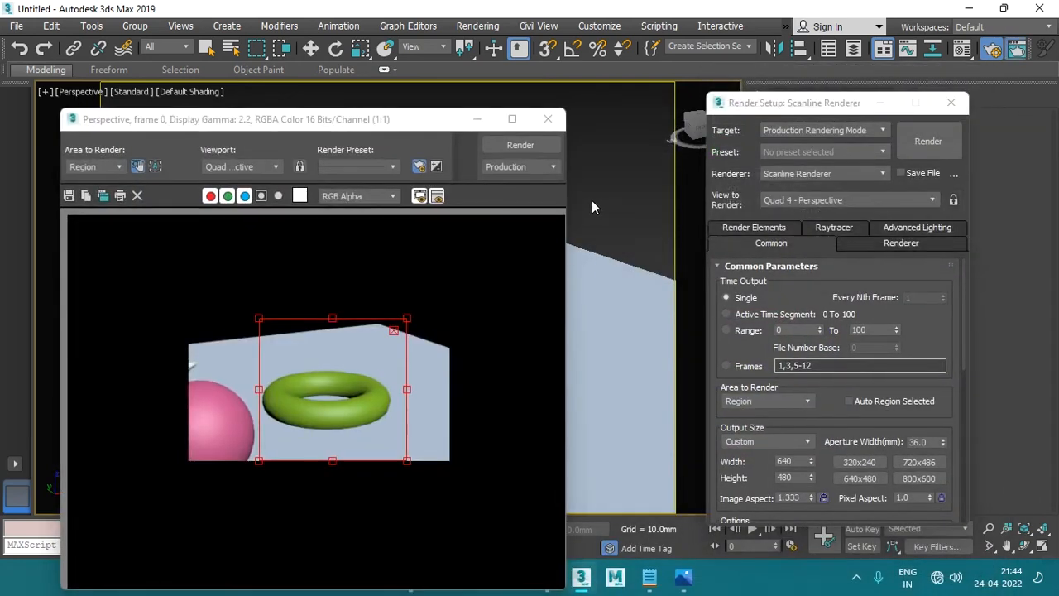
{"action": "left_click", "coordinate": [103, 170]}
{"action": "left_click", "coordinate": [83, 181]}
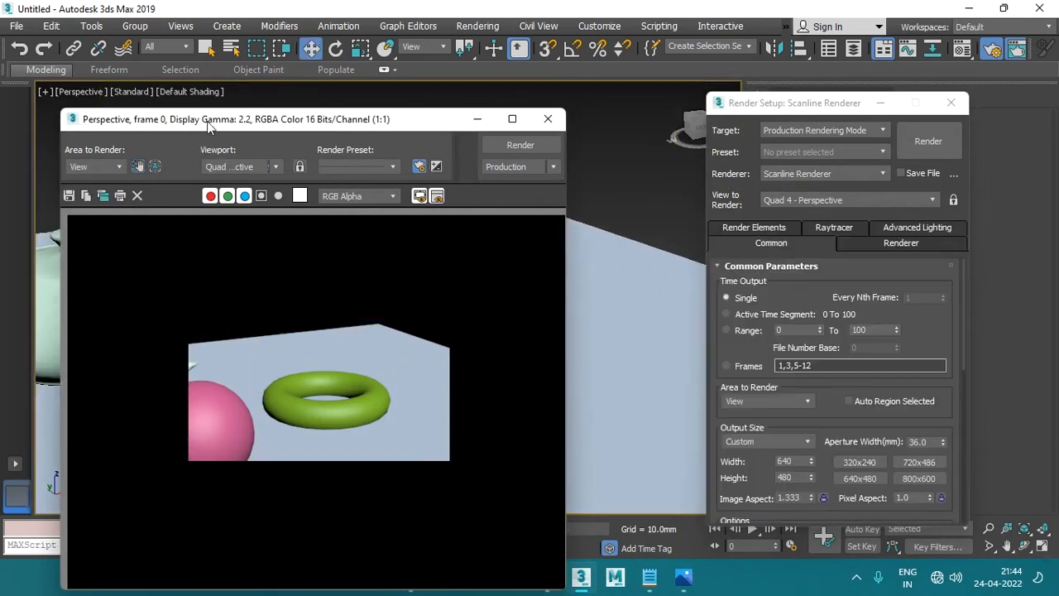
- Raise the torus above the plane along the Z axis and render the whole view
{"action": "left_click_drag", "start_coordinate": [248, 118], "coordinate": [592, 319]}
{"action": "left_click", "coordinate": [392, 254]}
{"action": "left_click_drag", "start_coordinate": [392, 255], "coordinate": [409, 162]}
{"action": "left_click_drag", "start_coordinate": [604, 325], "coordinate": [675, 130]}
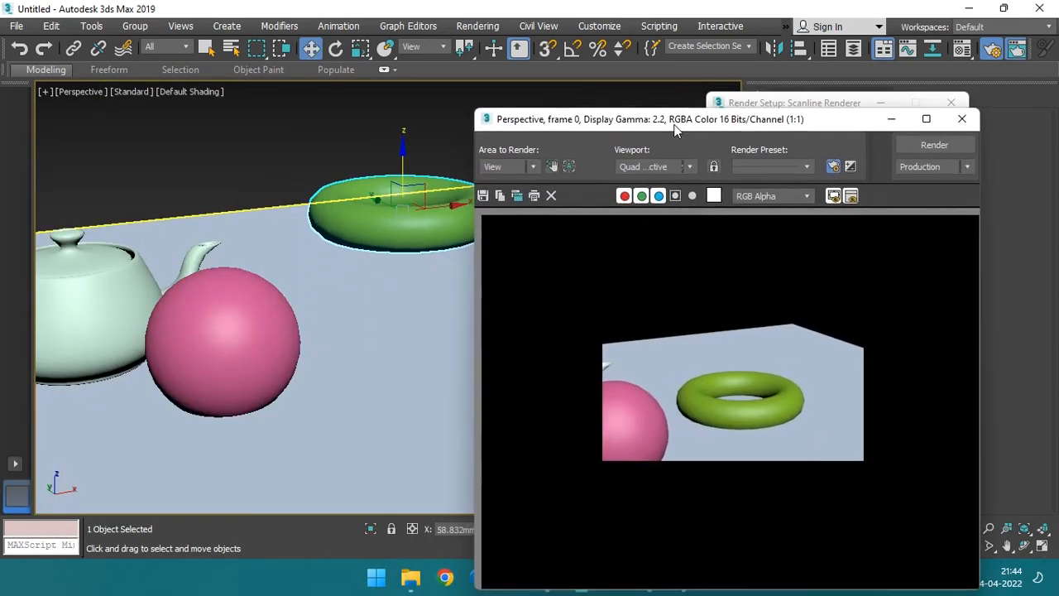
{"action": "left_click", "coordinate": [934, 146]}
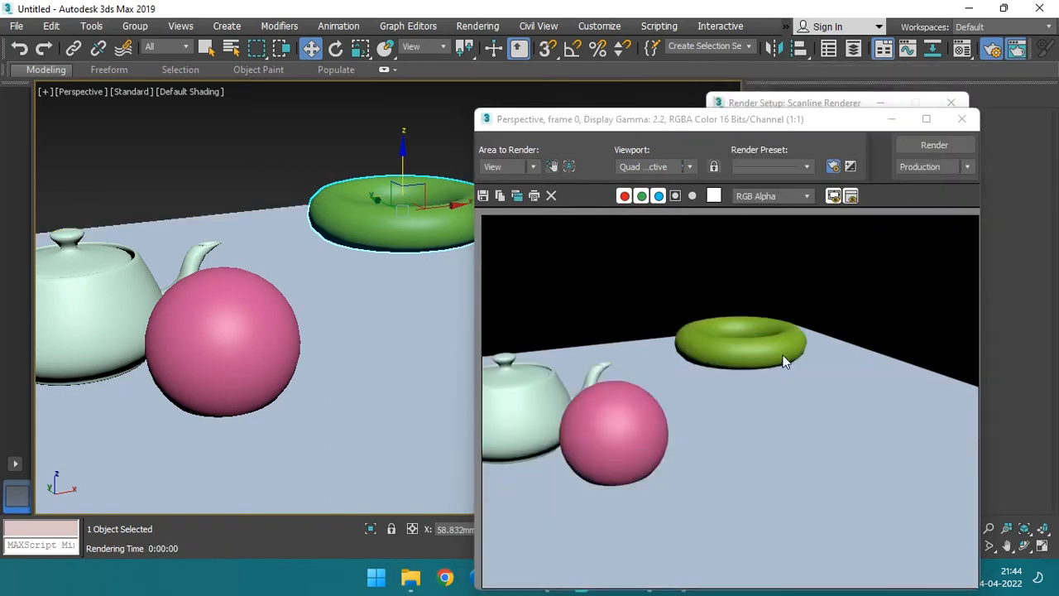
- Set the area to render to Selected, lower the torus back toward the plane along Z, and render it
{"action": "left_click", "coordinate": [507, 167]}
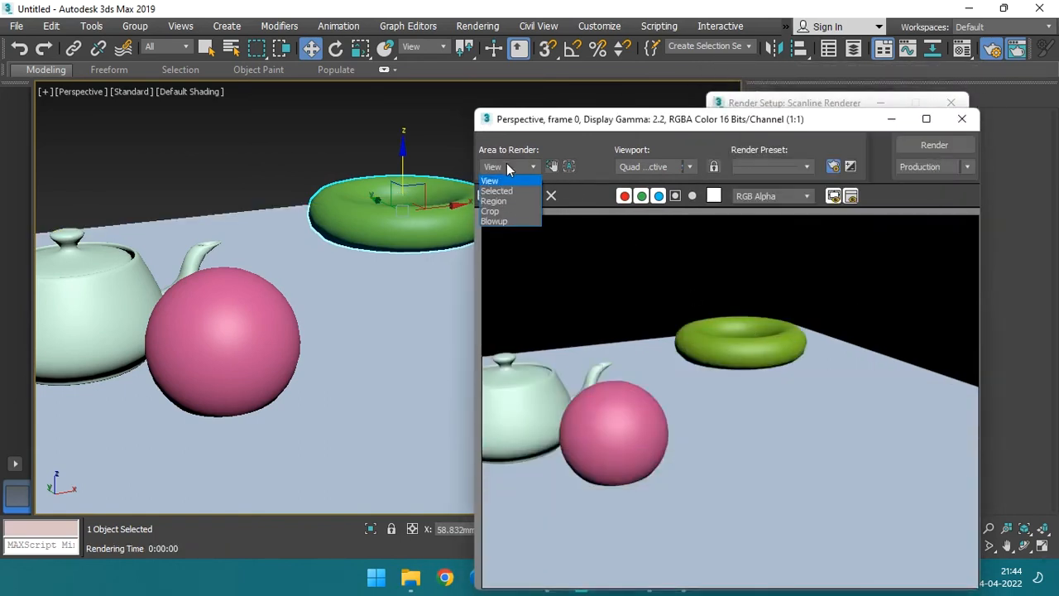
{"action": "left_click", "coordinate": [504, 192]}
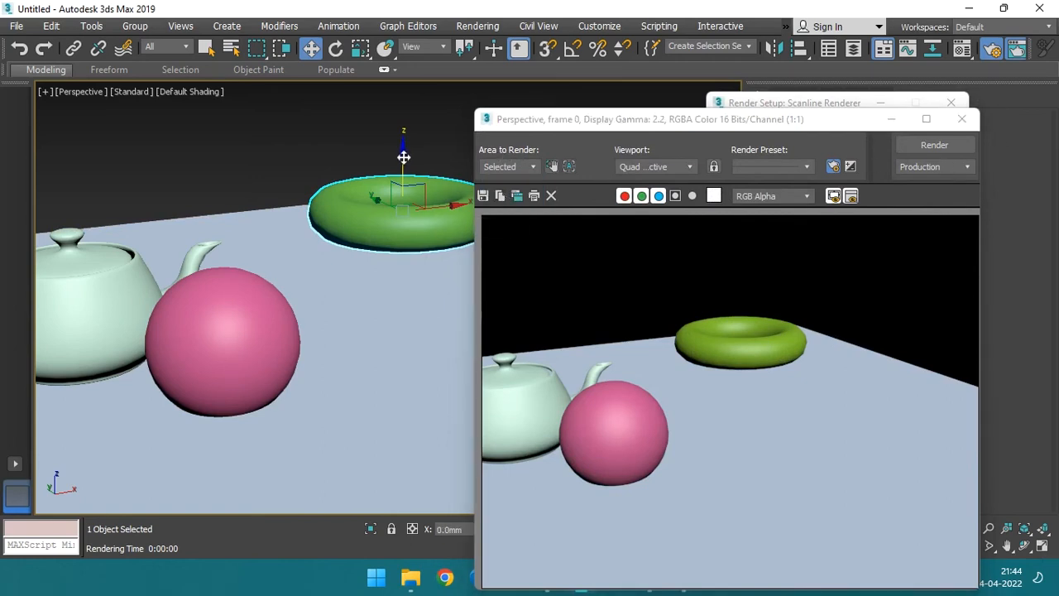
{"action": "left_click_drag", "start_coordinate": [403, 155], "coordinate": [403, 224]}
{"action": "left_click", "coordinate": [918, 150]}
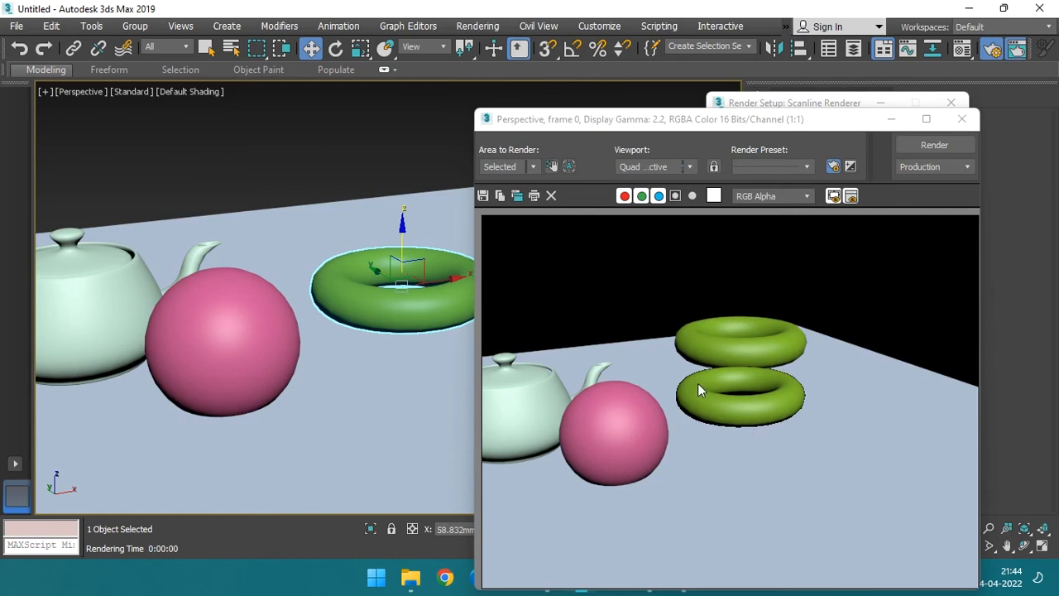
- Move the pink sphere back behind the teapot's spout and render only the selected sphere
{"action": "left_click", "coordinate": [252, 321]}
{"action": "left_click_drag", "start_coordinate": [276, 345], "coordinate": [353, 323]}
{"action": "left_click_drag", "start_coordinate": [295, 307], "coordinate": [192, 220]}
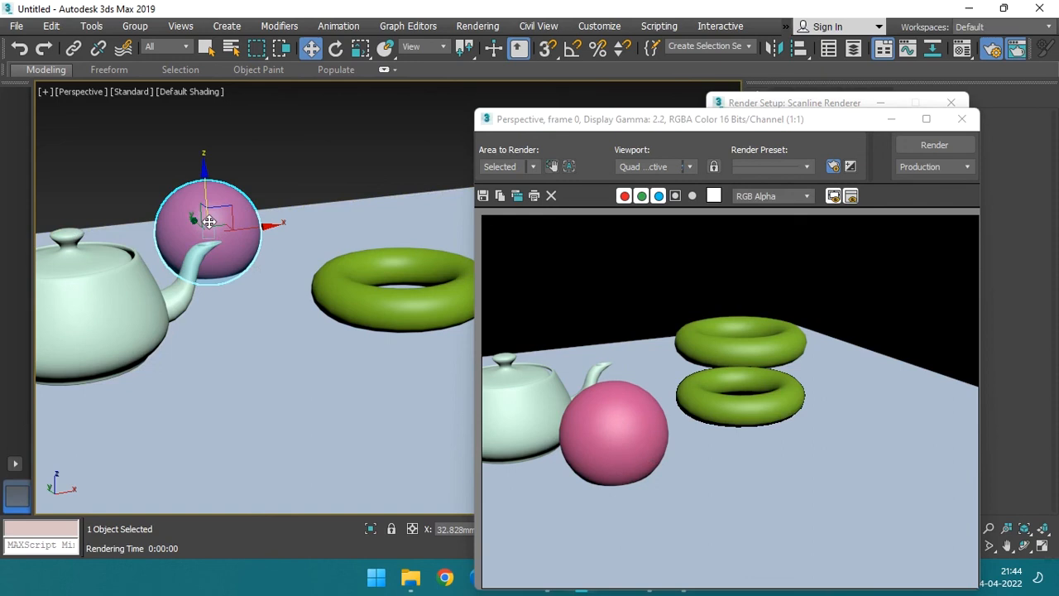
{"action": "left_click", "coordinate": [950, 146]}
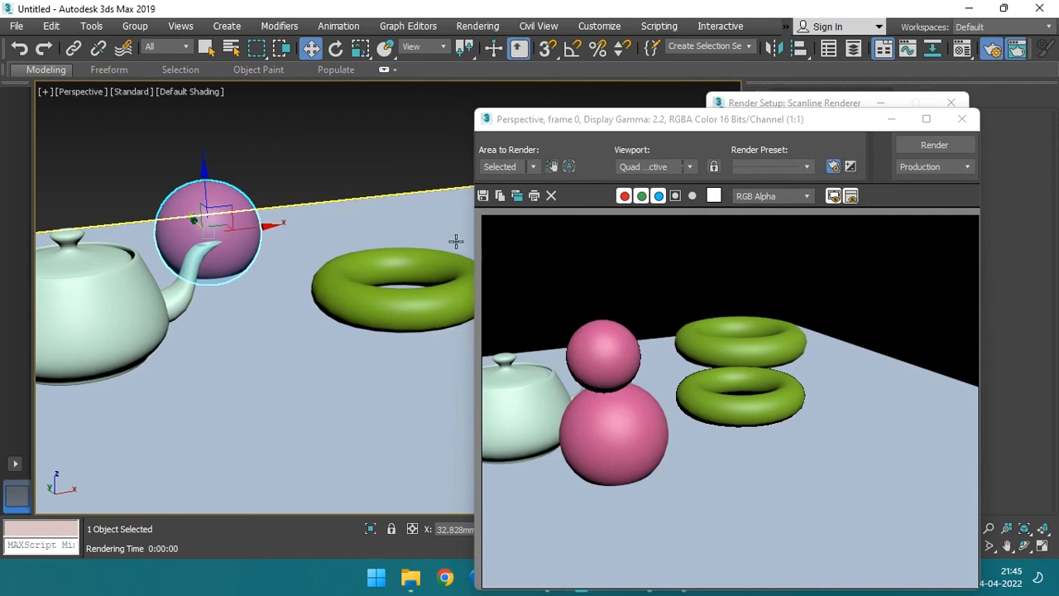
- Set the area to render to Crop and enlarge the crop frame around the teapot, sphere and torus with some plane below them
{"action": "left_click", "coordinate": [513, 166]}
{"action": "left_click", "coordinate": [514, 212]}
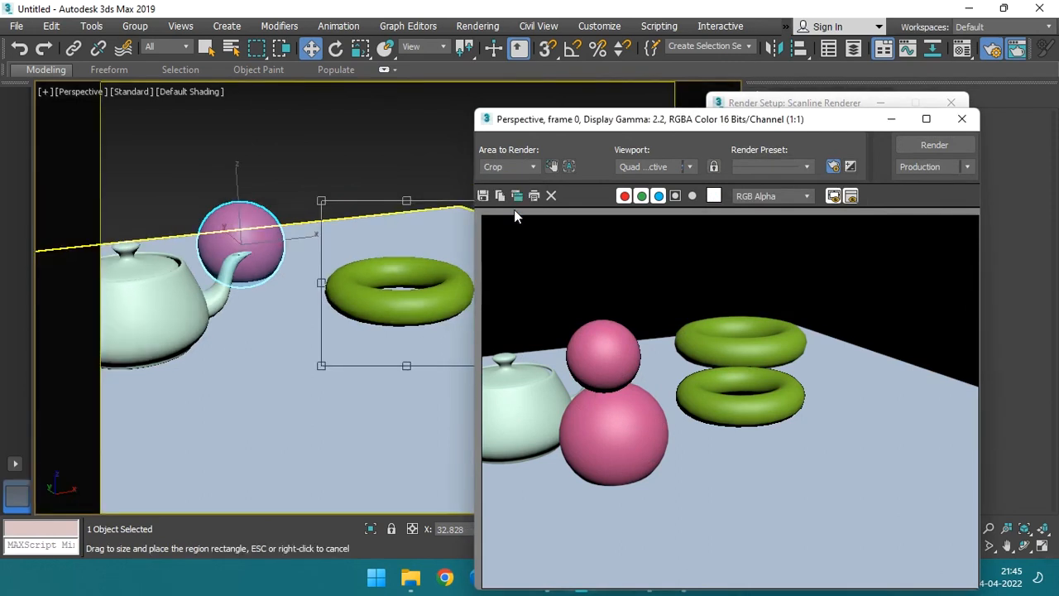
{"action": "left_click_drag", "start_coordinate": [322, 202], "coordinate": [110, 168]}
{"action": "left_click_drag", "start_coordinate": [616, 121], "coordinate": [706, 236]}
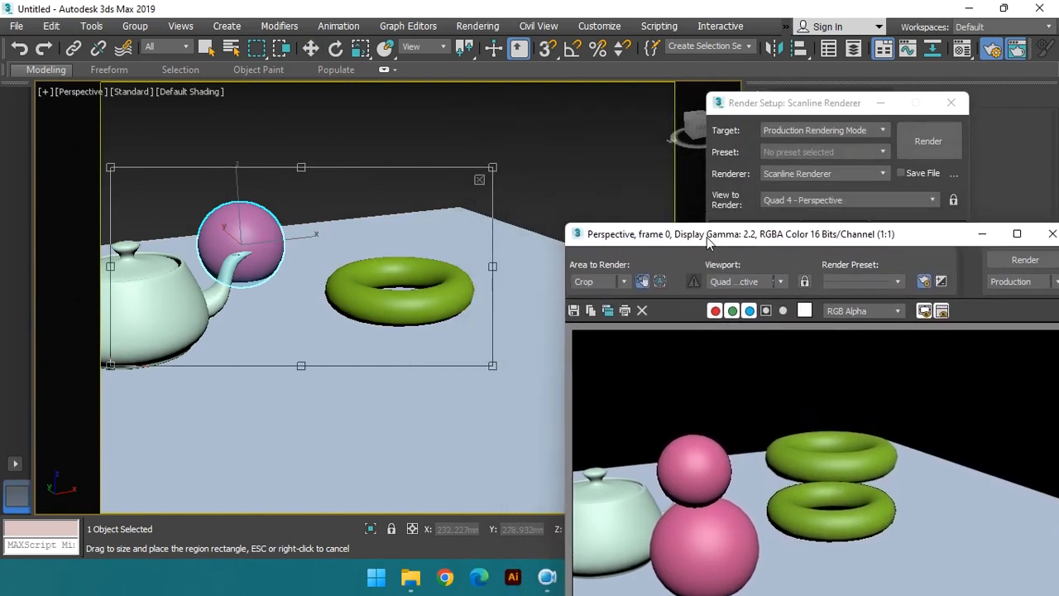
{"action": "left_click_drag", "start_coordinate": [494, 267], "coordinate": [512, 268]}
{"action": "left_click_drag", "start_coordinate": [311, 365], "coordinate": [311, 433]}
{"action": "left_click_drag", "start_coordinate": [639, 240], "coordinate": [554, 128]}
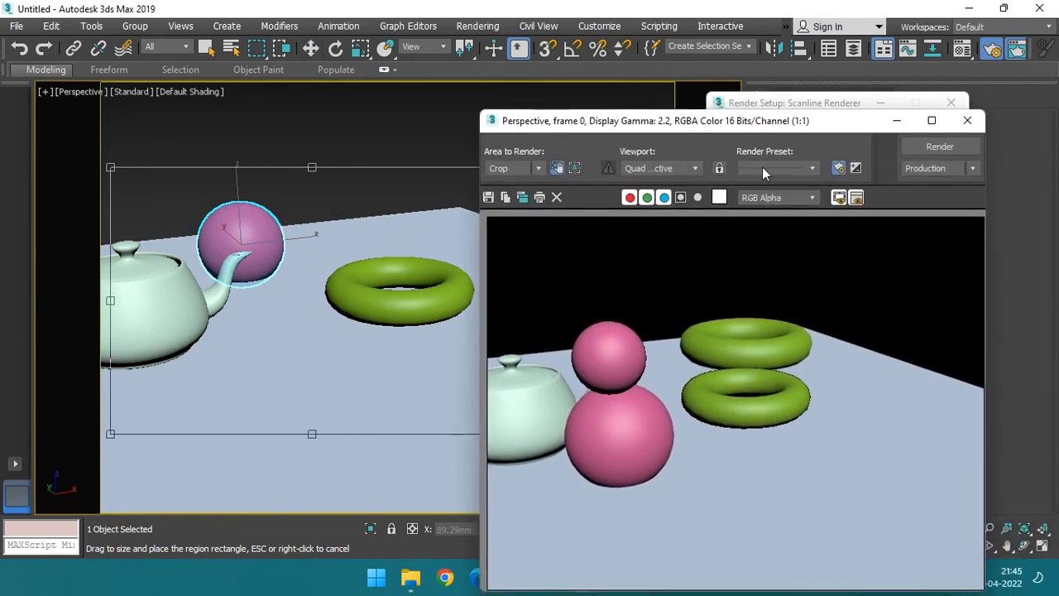
- Render the cropped area and close the rendered frame window
{"action": "left_click", "coordinate": [937, 144]}
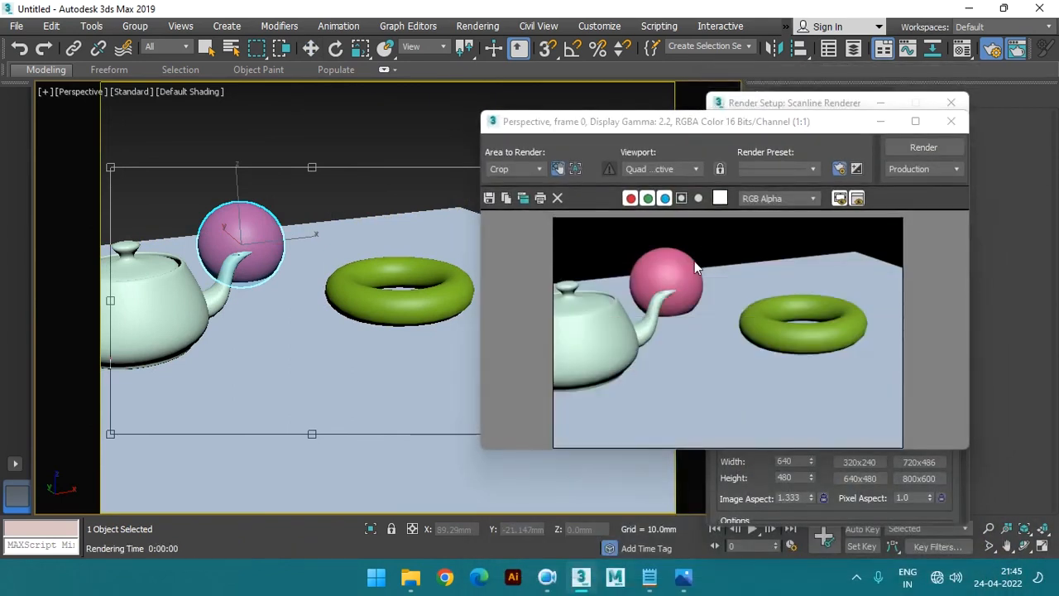
{"action": "left_click_drag", "start_coordinate": [705, 125], "coordinate": [606, 125]}
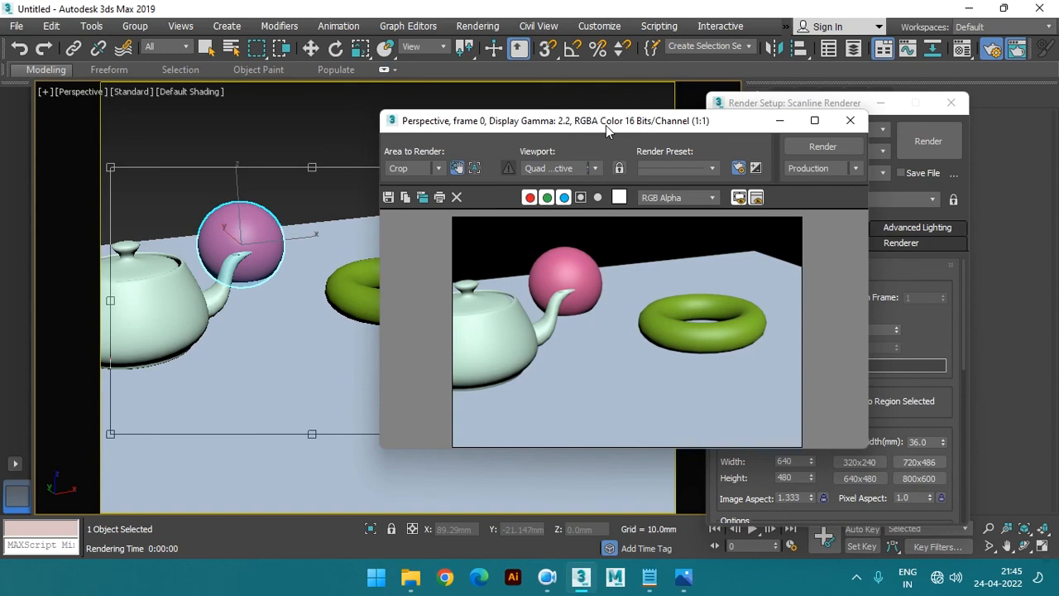
{"action": "left_click", "coordinate": [848, 124]}
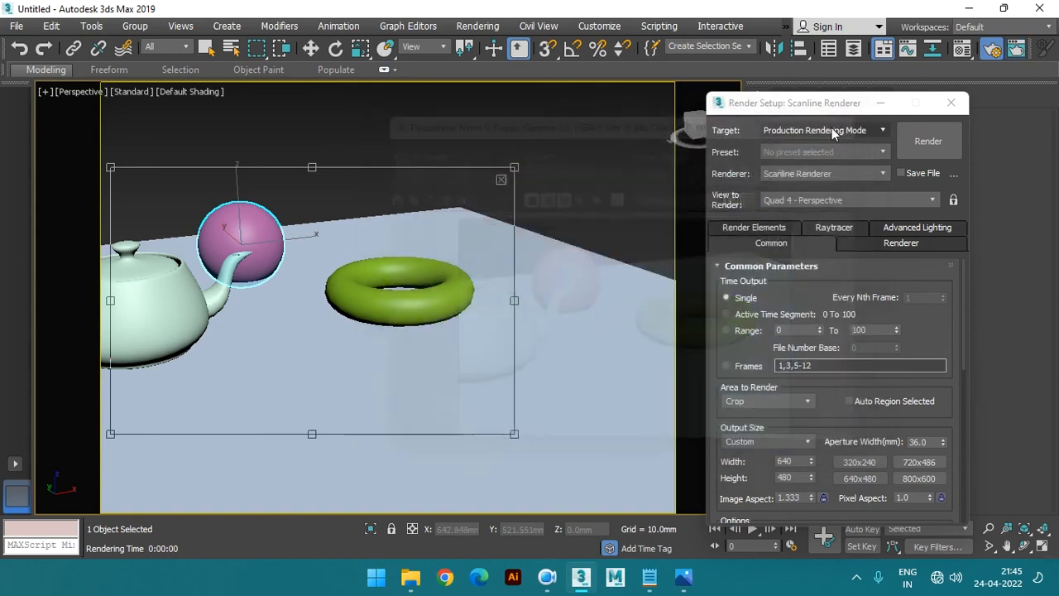